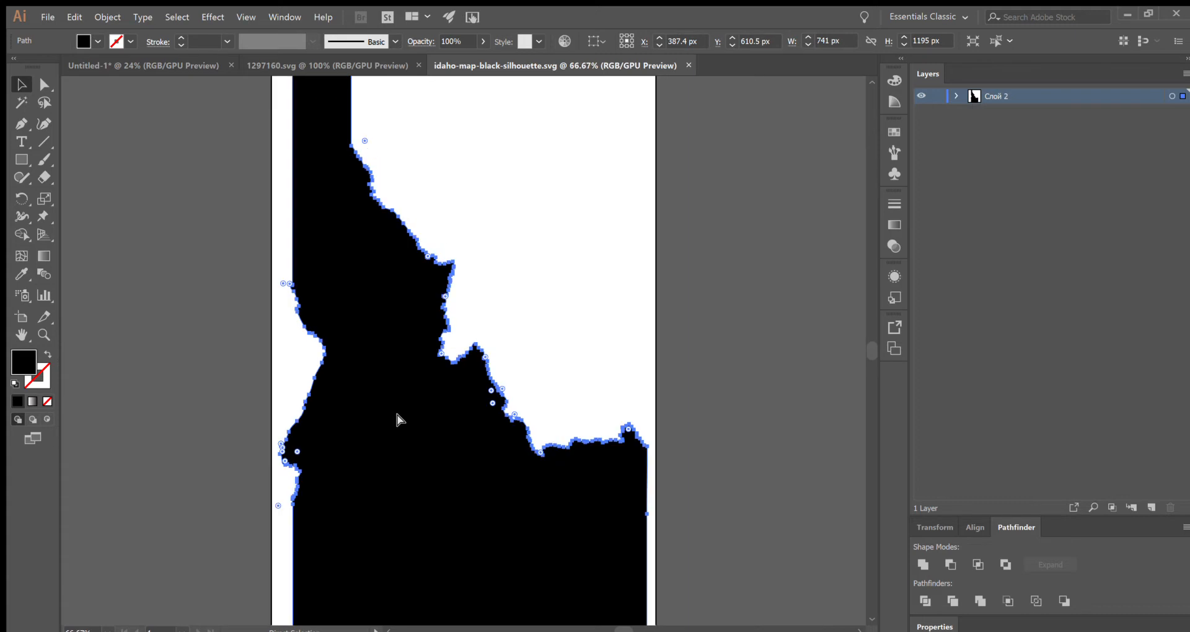
Review the whole Idaho silhouette, and examine the Russia map and its anchor points in 1297160.svg
key(ctrl+minus)
key(v)
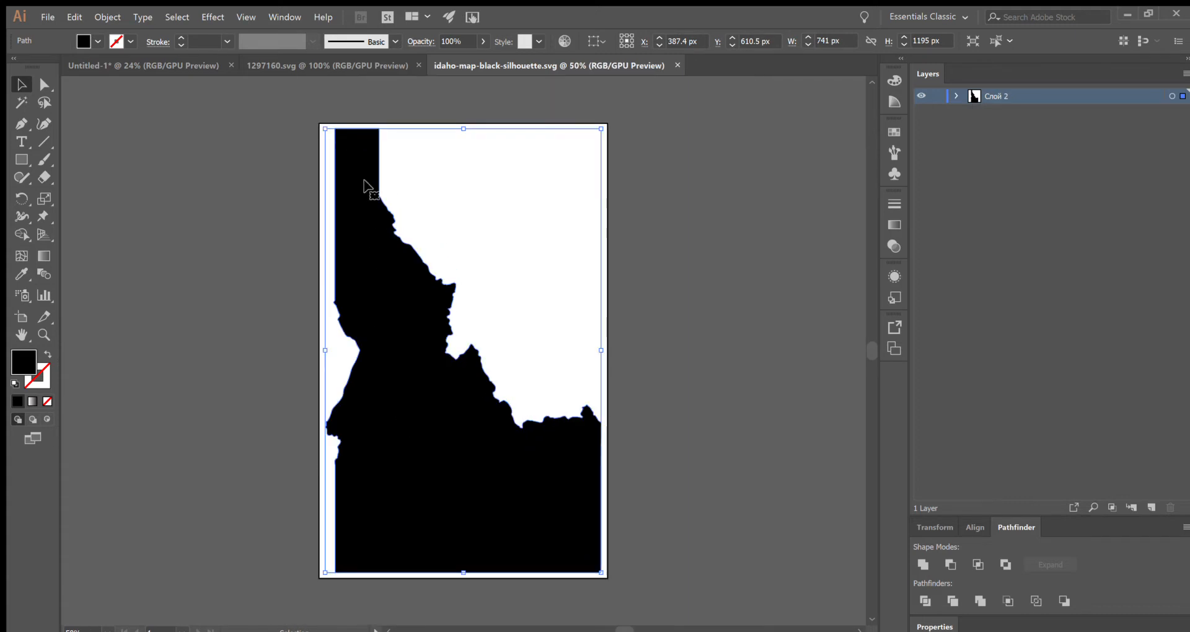
click(269, 59)
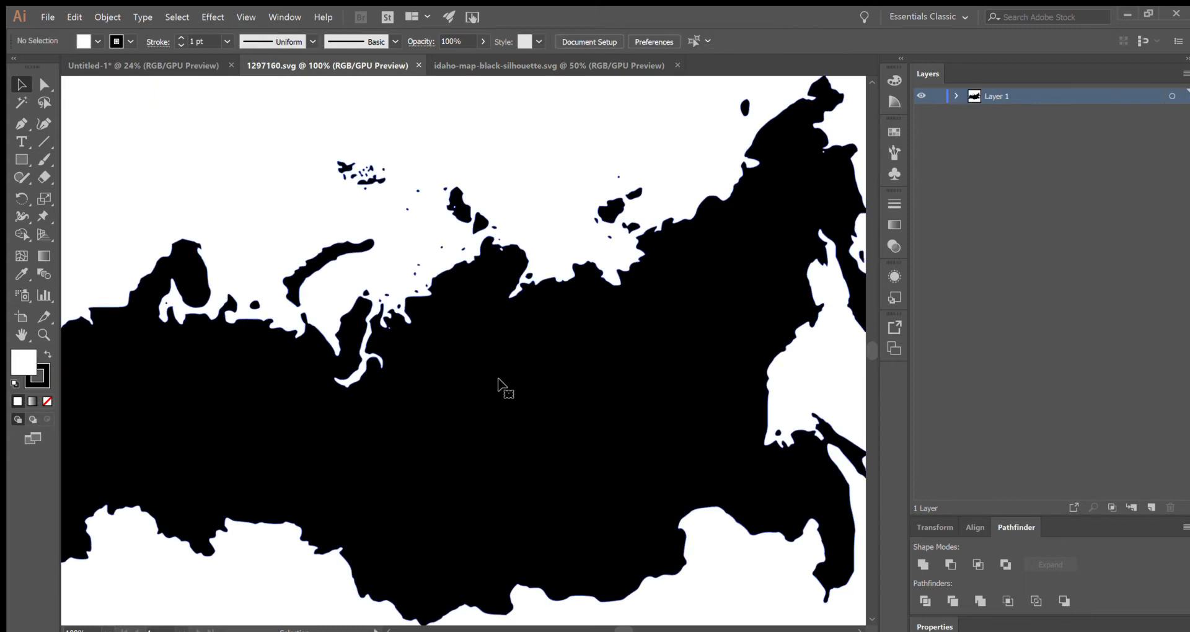
click(500, 383)
key(ctrl+minus)
key(ctrl+minus)
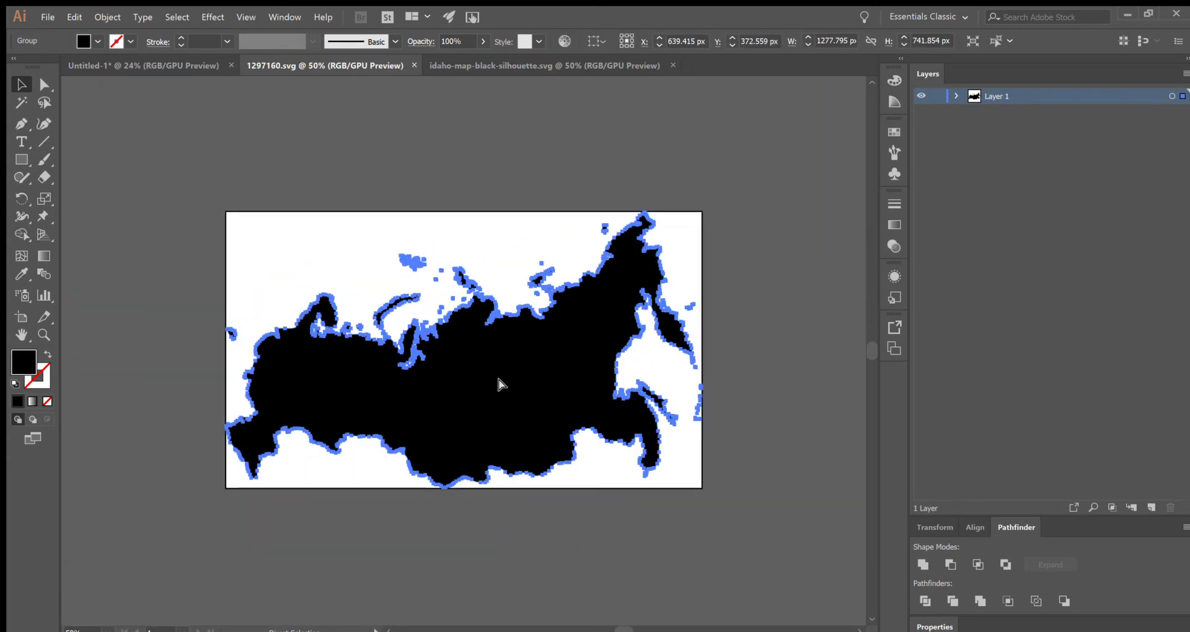
click(472, 131)
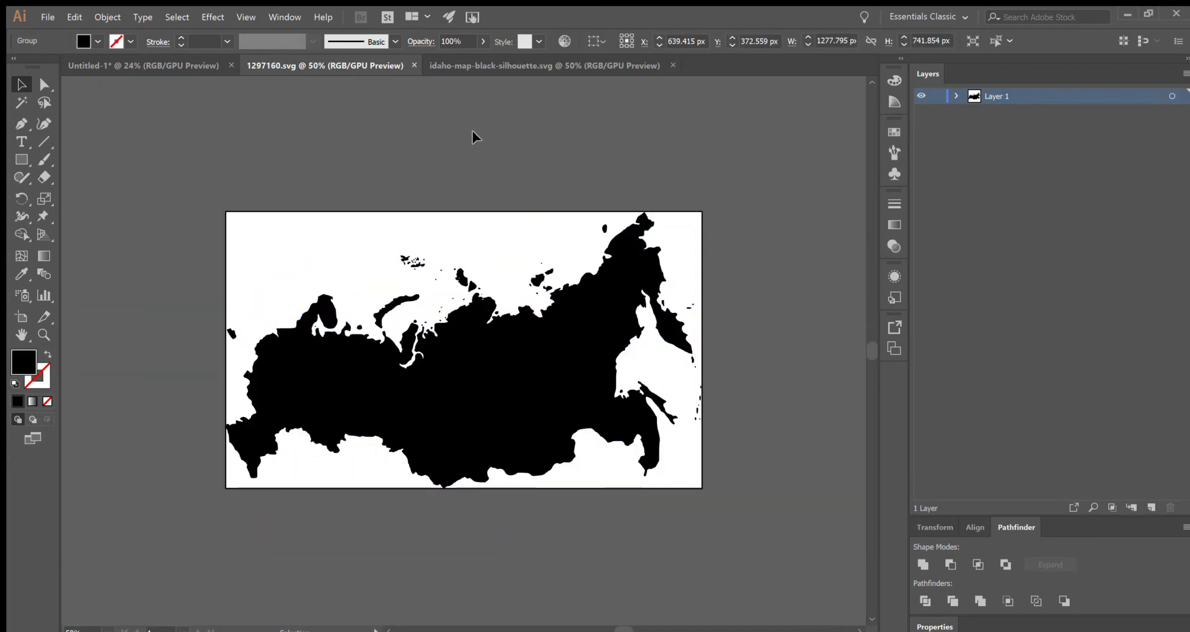
click(505, 358)
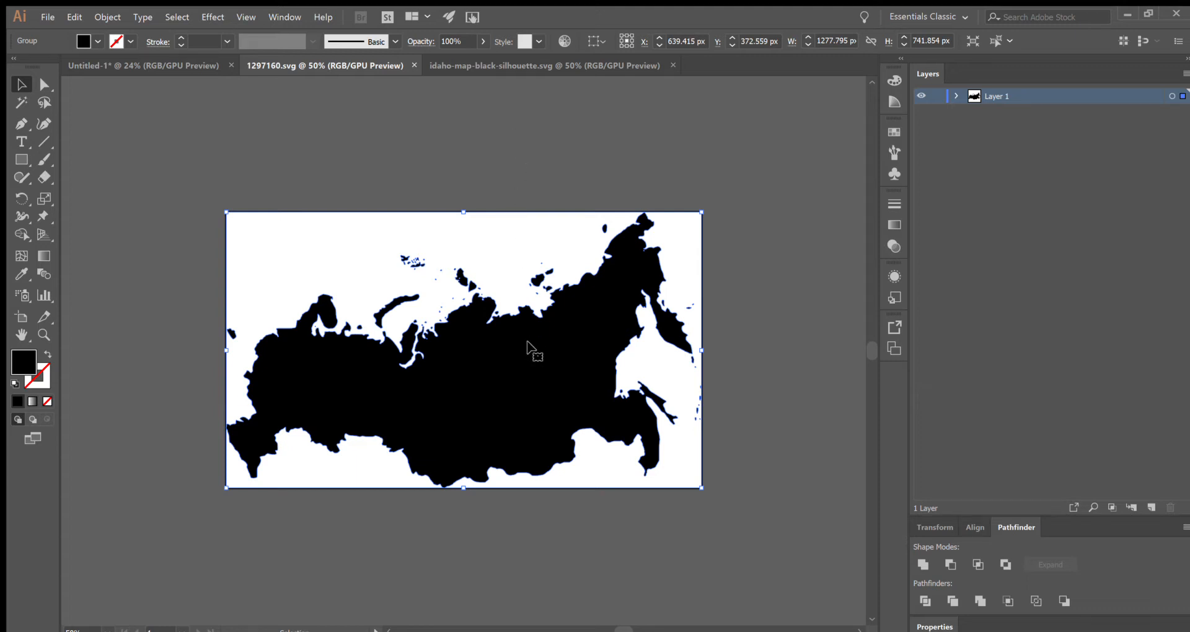
click(530, 154)
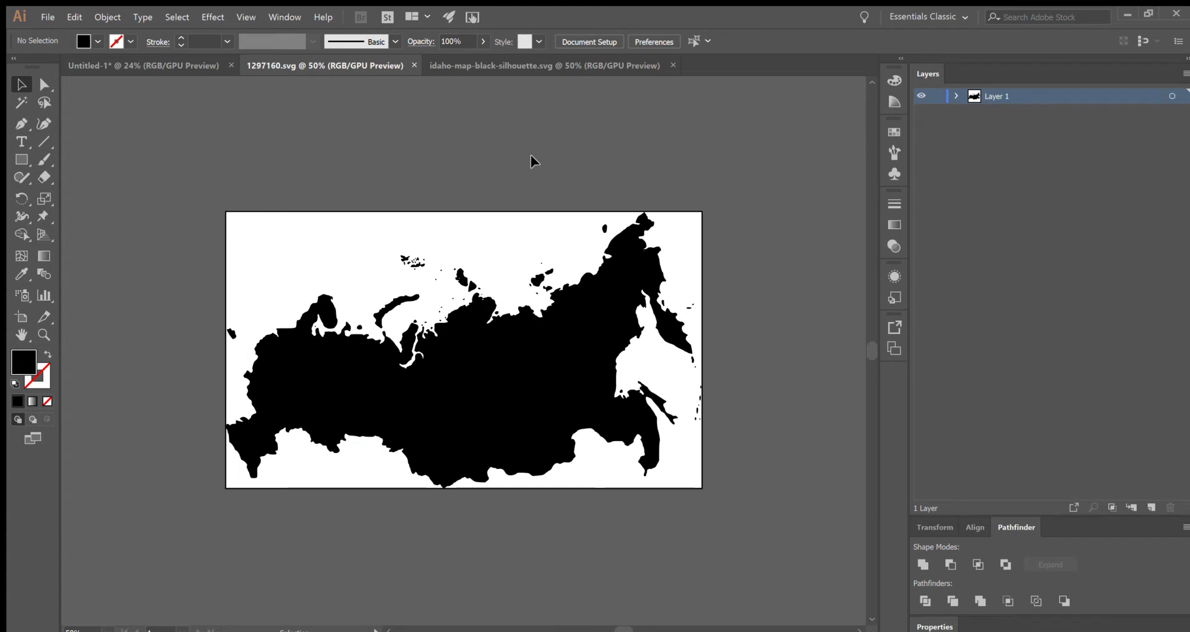
click(529, 386)
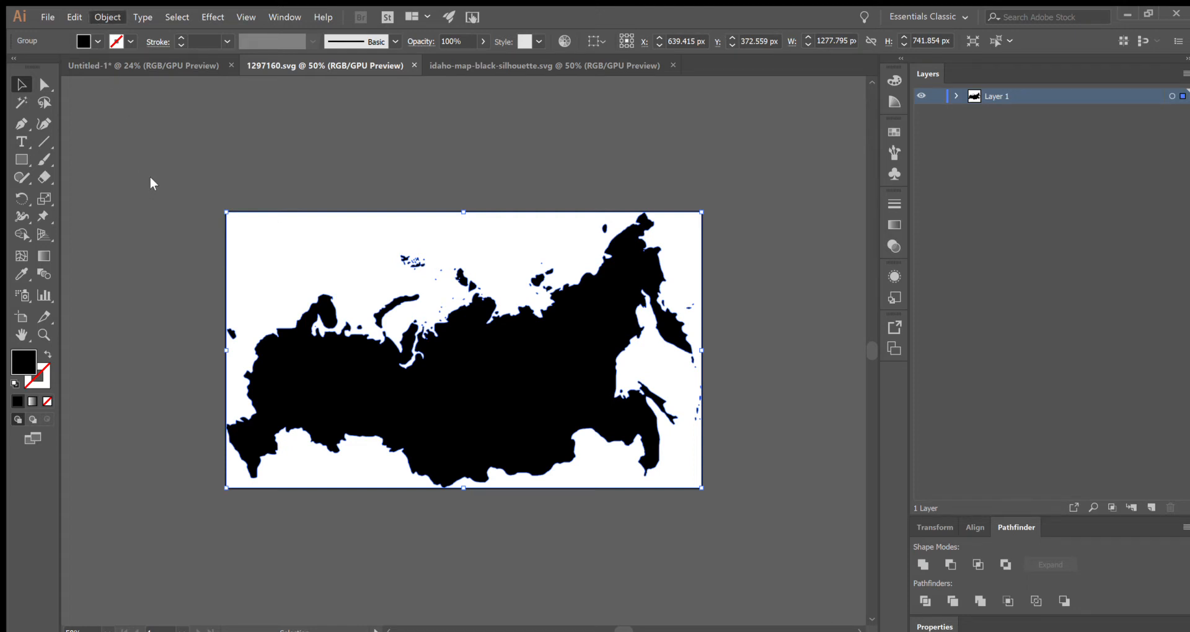
click(441, 129)
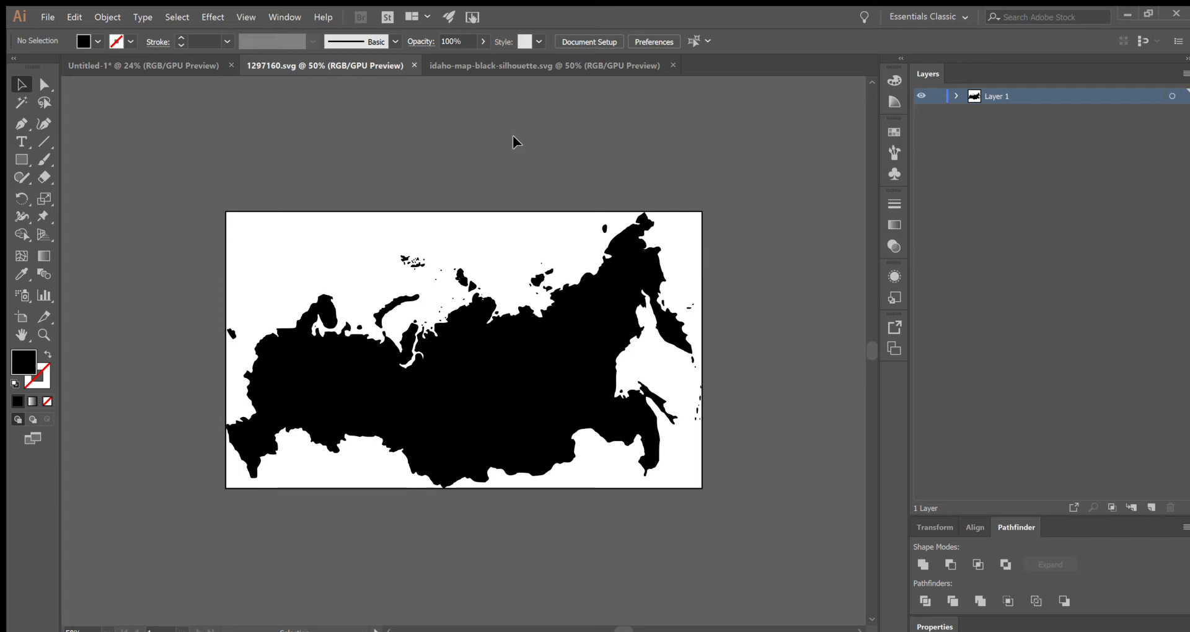
click(522, 341)
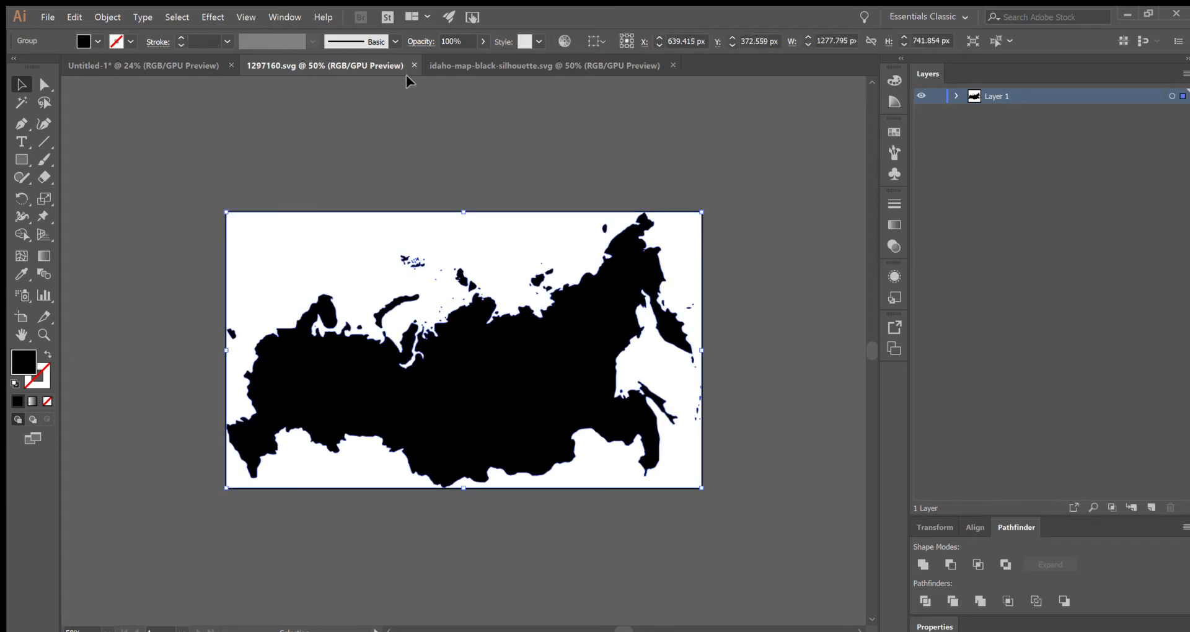
click(422, 148)
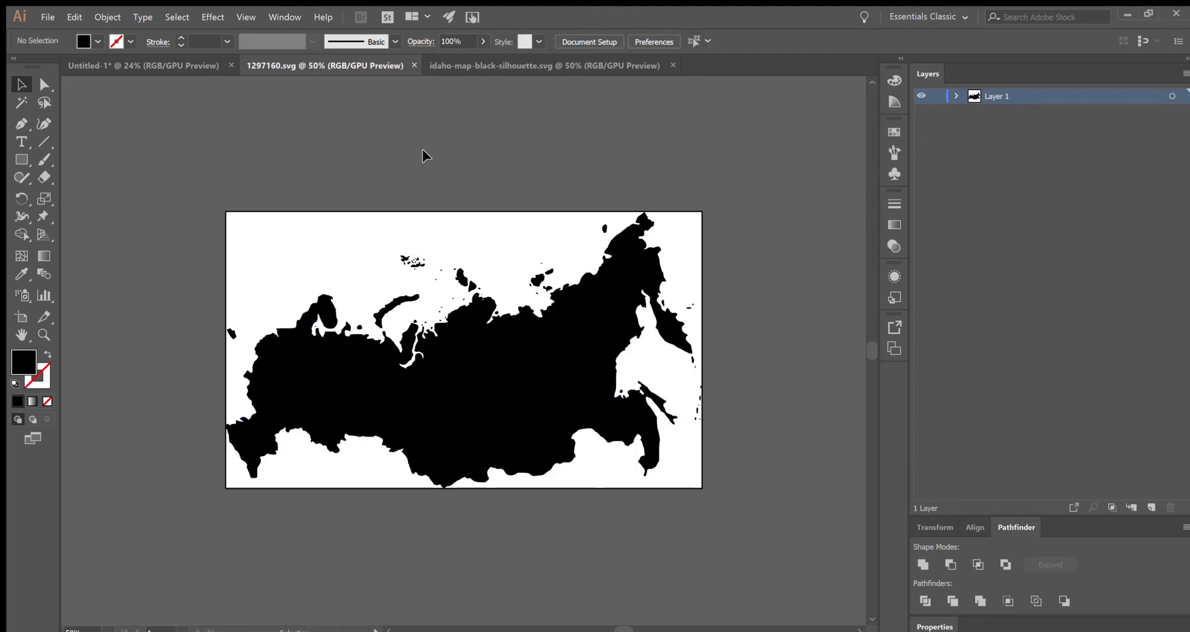
Place the linked image art.jpg at its full 2000 x 2734 px size and move it to the empty area beside the Russia map
scroll(422, 149, up, 3)
scroll(422, 149, up, 5)
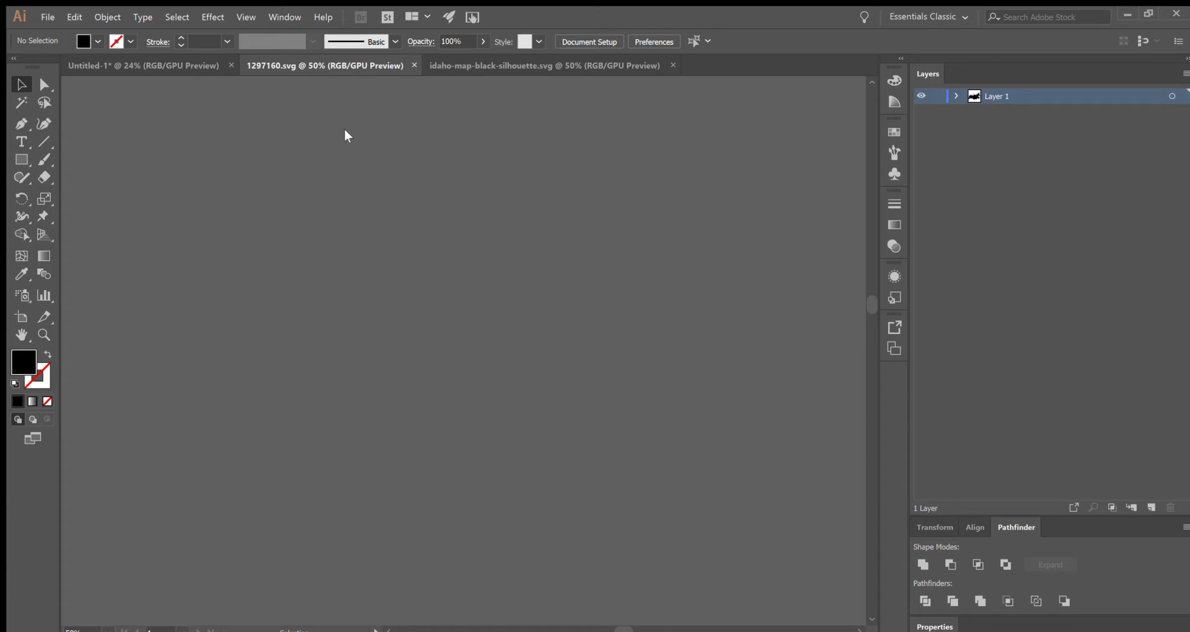
click(303, 143)
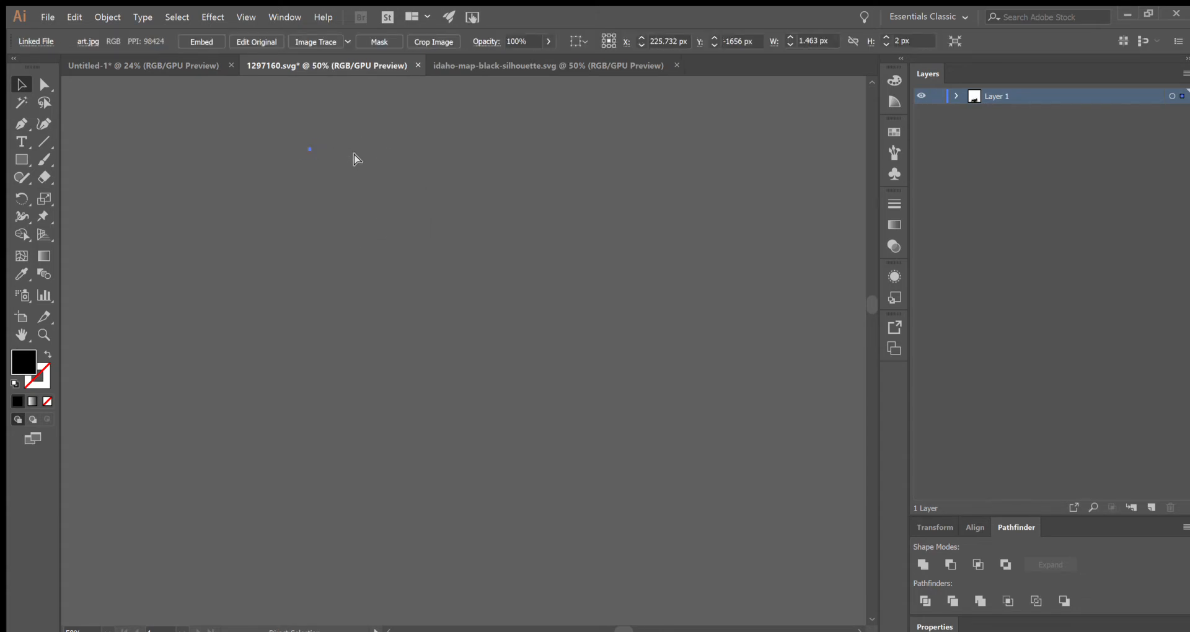
click(392, 177)
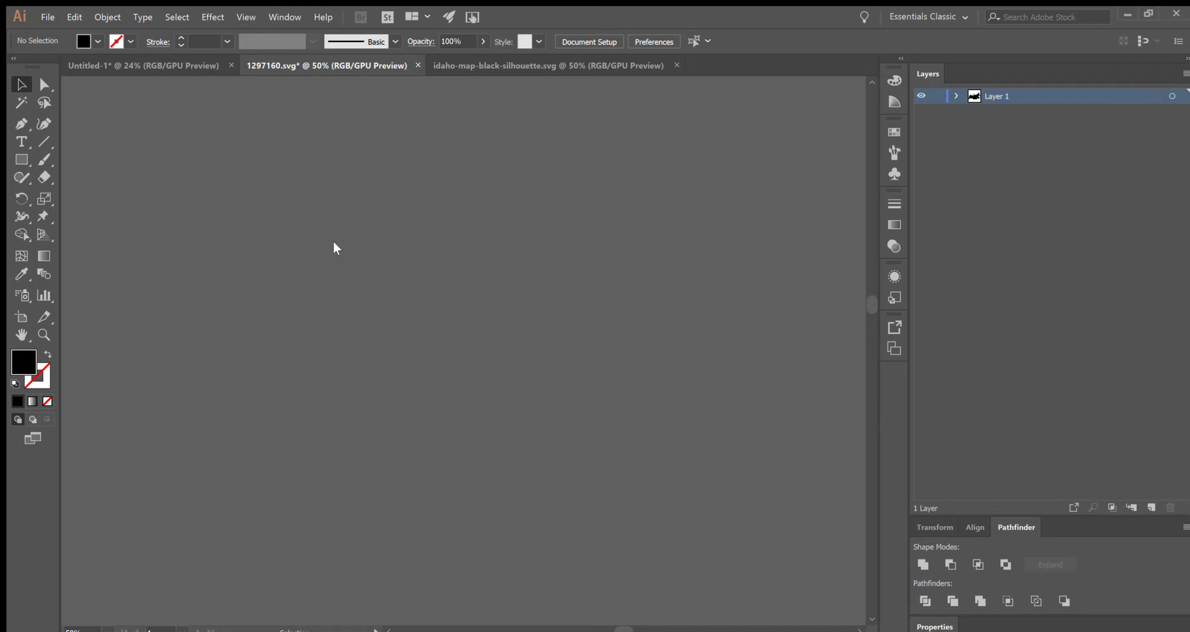
click(251, 142)
drag(600, 374, 539, 291)
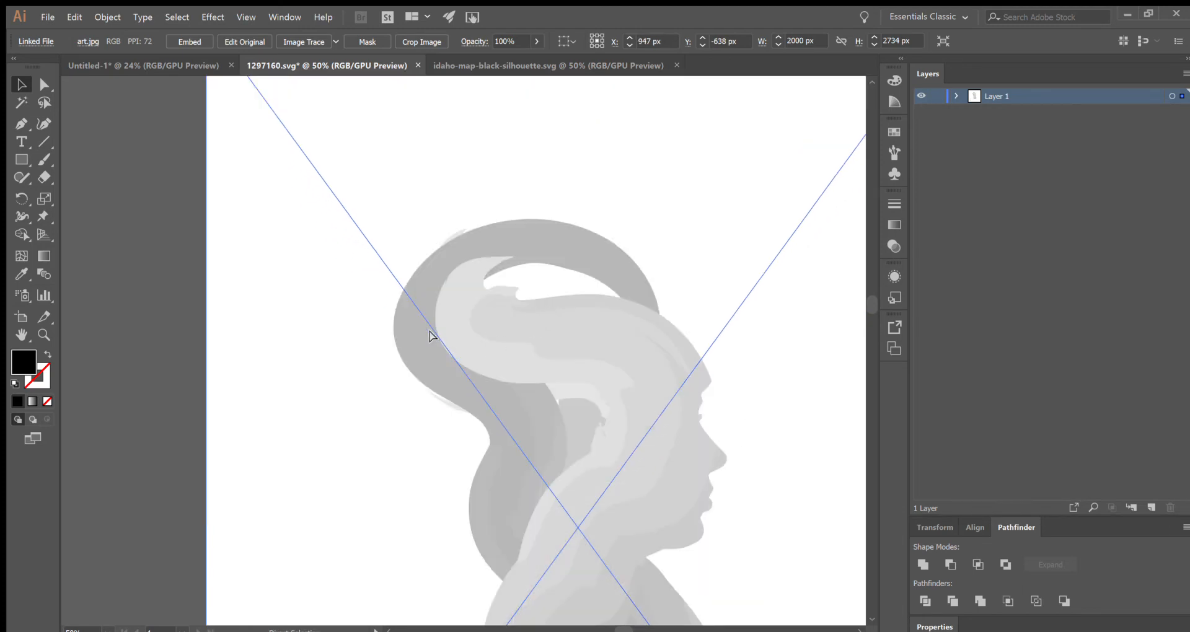
key(ctrl+minus)
key(ctrl+minus)
drag(498, 395, 771, 375)
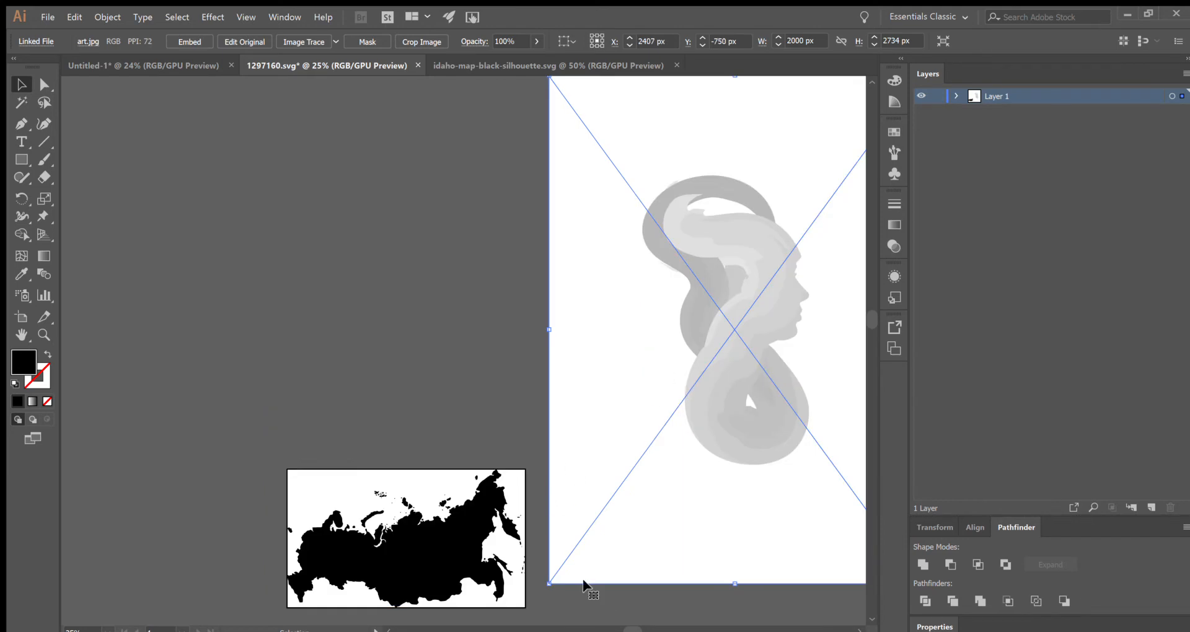
drag(631, 629, 668, 629)
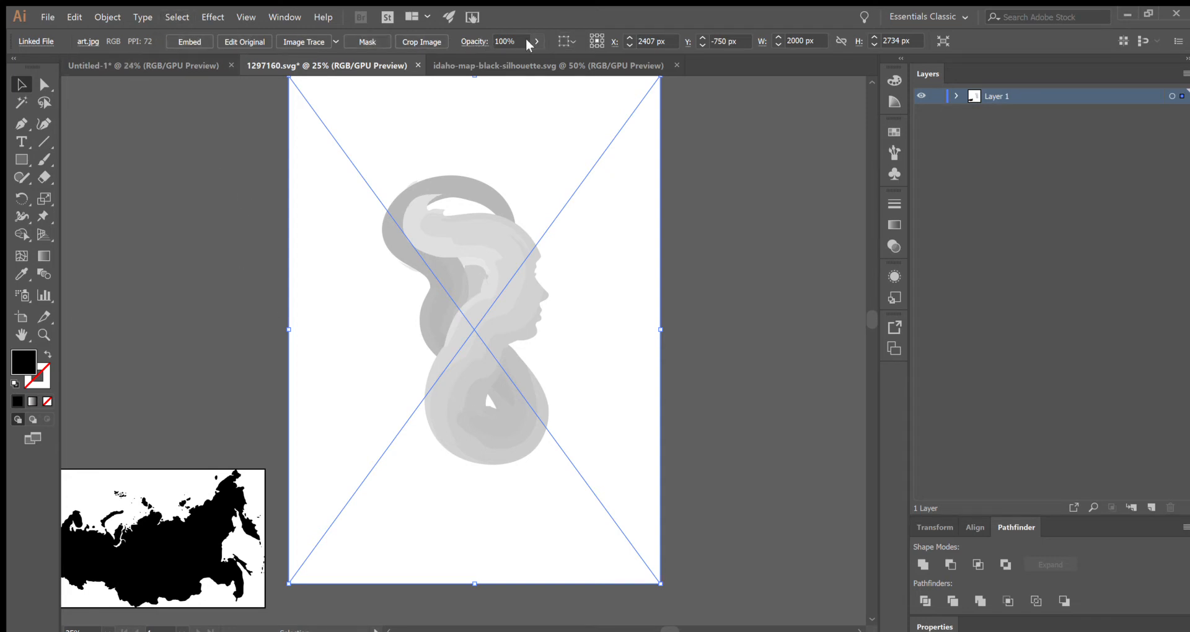
Embed the head image and trace it with the Silhouettes preset, checking that the tracing moves as one object
click(187, 38)
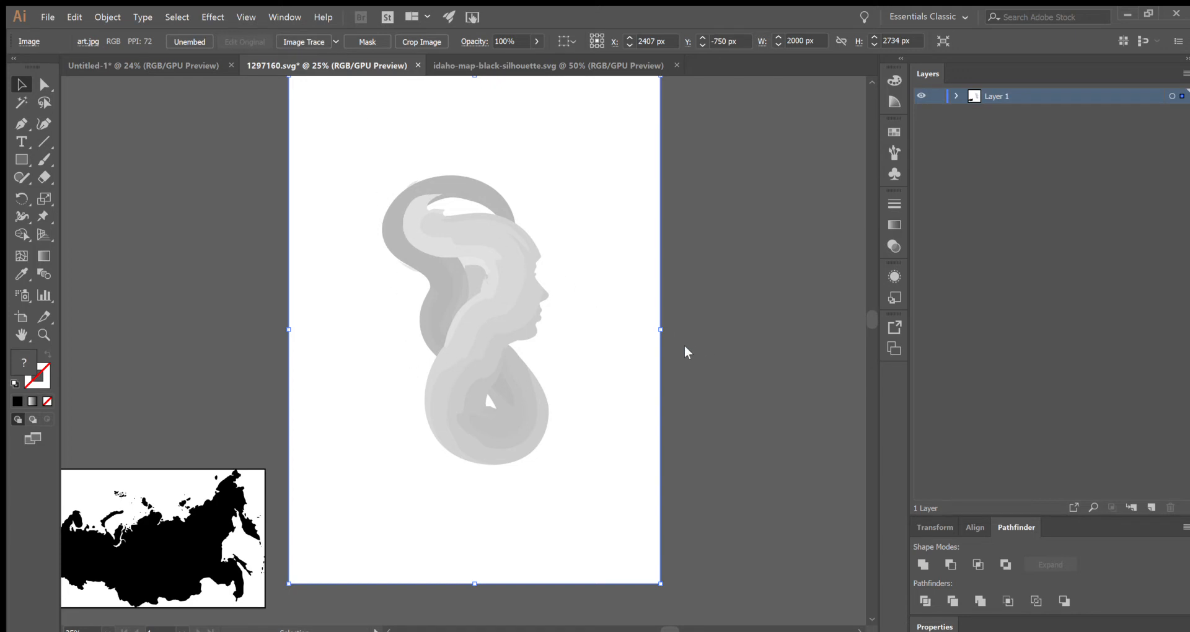
key(ctrl+shift+z)
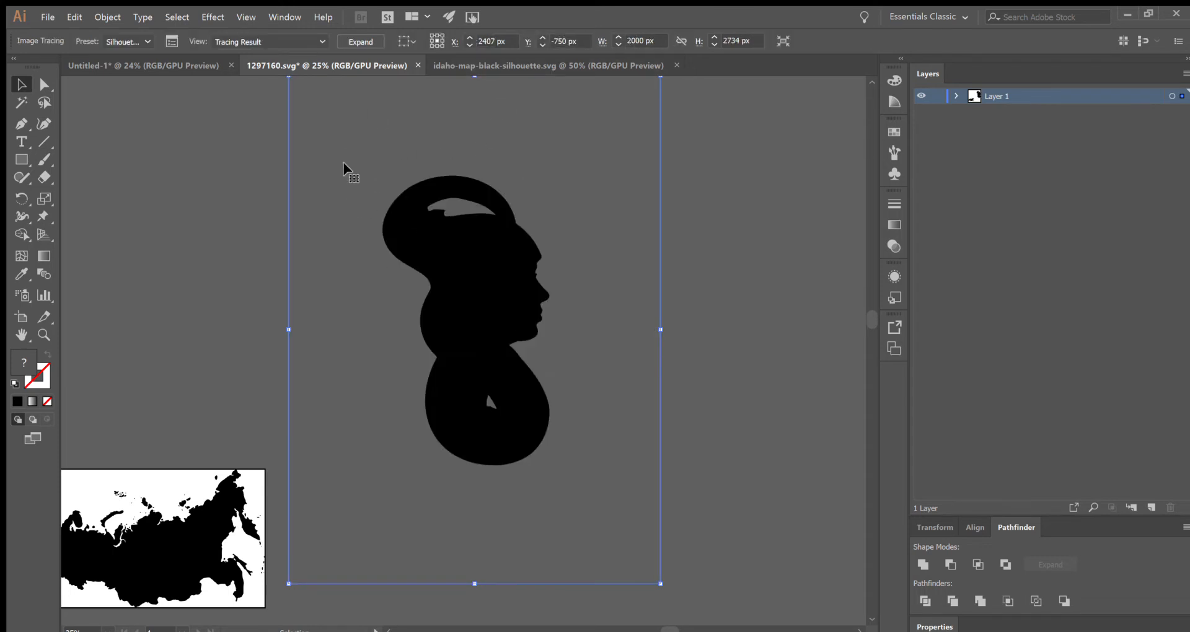
drag(420, 231, 537, 280)
drag(610, 316, 516, 277)
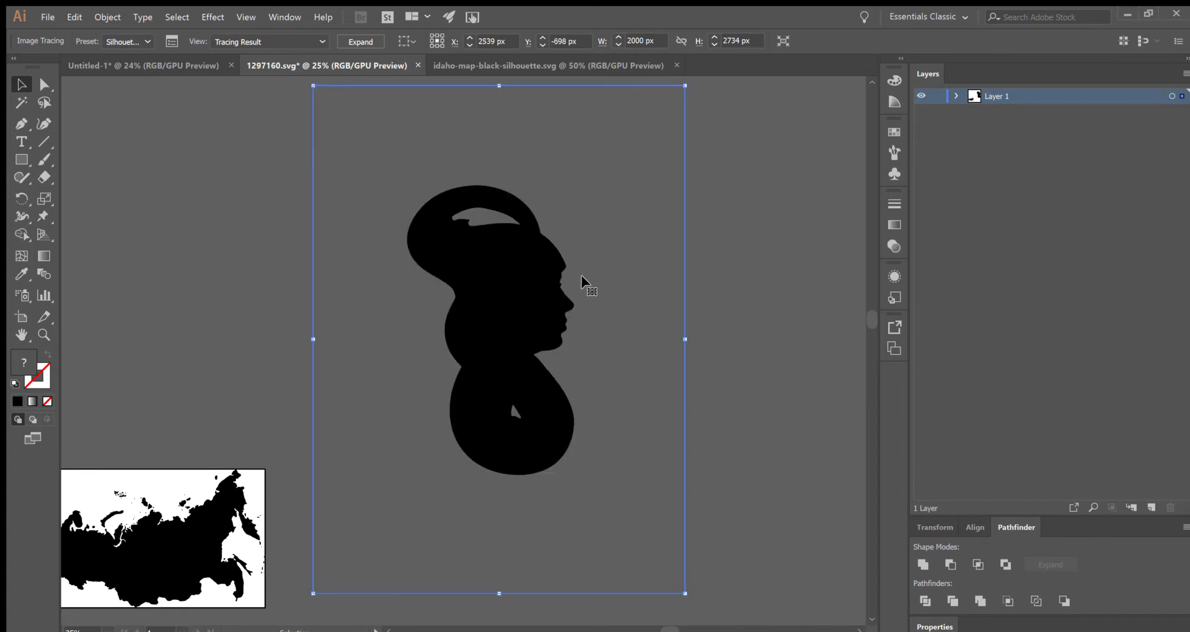
Expand the head tracing into vector paths and move the resulting silhouette slightly to the right
click(361, 42)
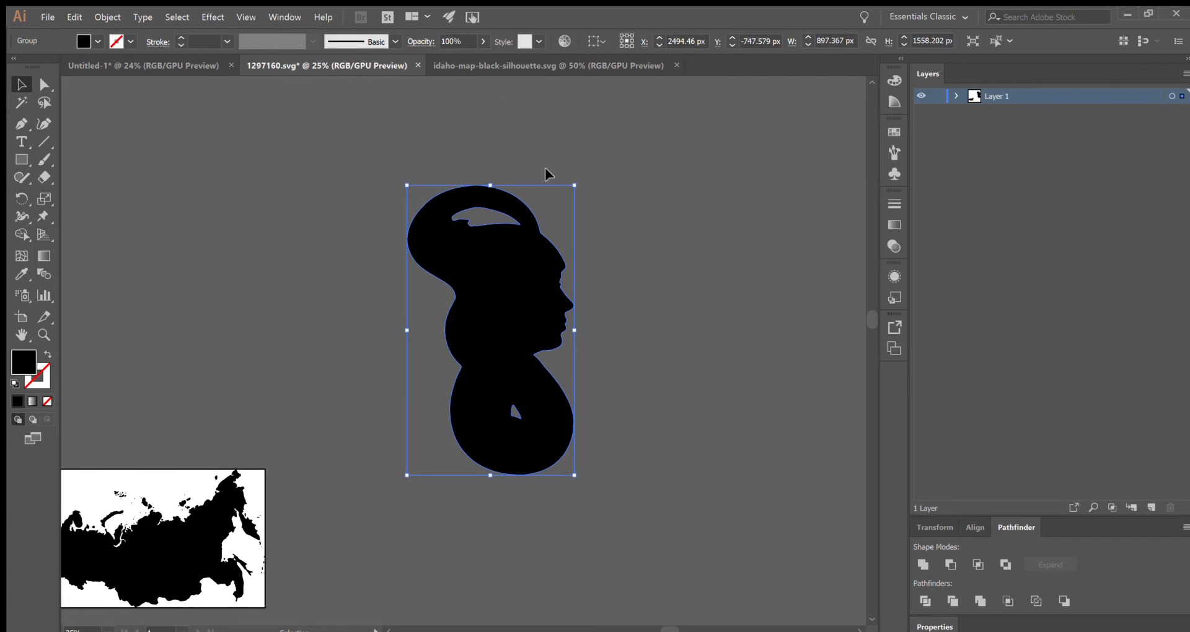
click(706, 268)
drag(477, 279, 555, 280)
click(637, 308)
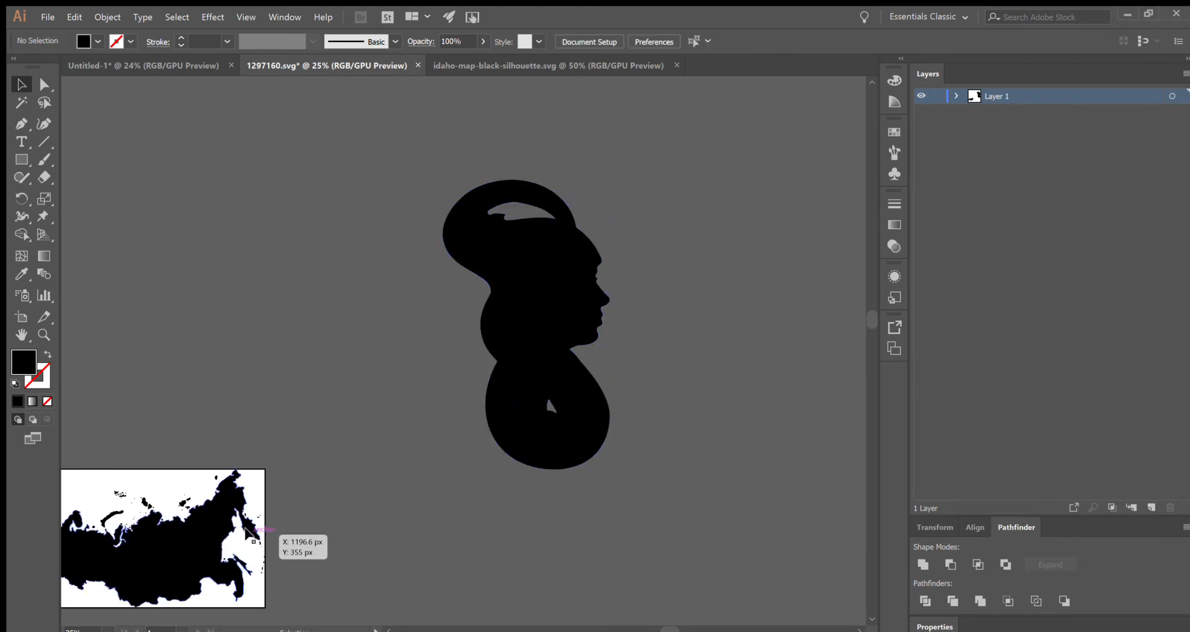
Copy the whole Russia map group from 1297160.svg and switch to the Untitled-1 lettering document
click(199, 504)
key(ctrl+0)
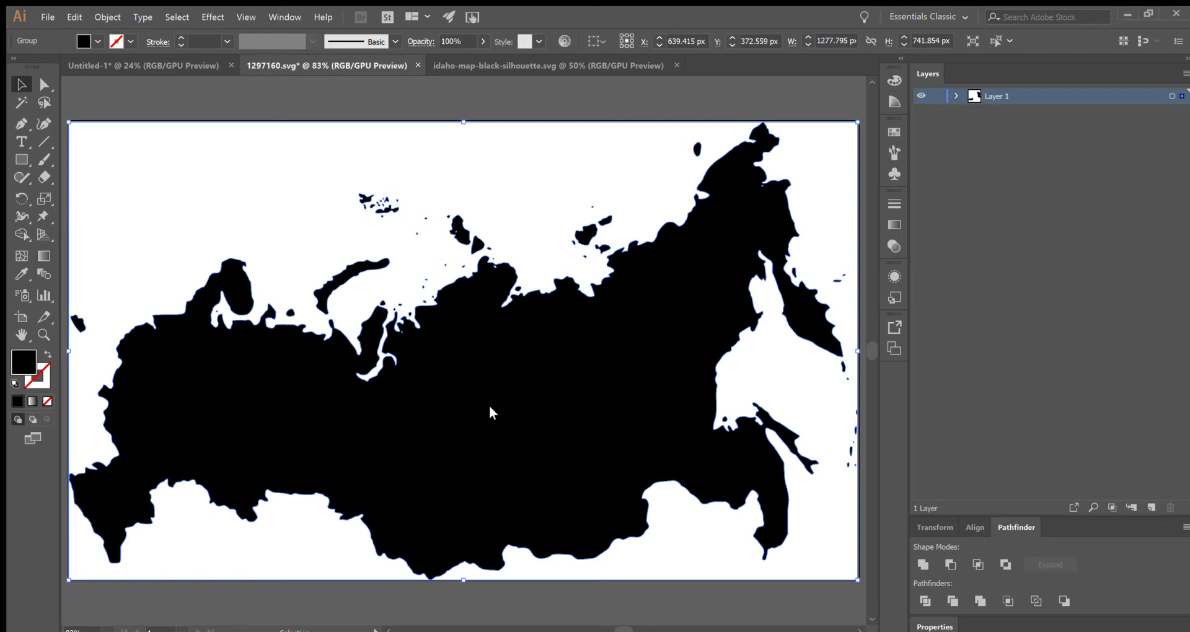
key(a)
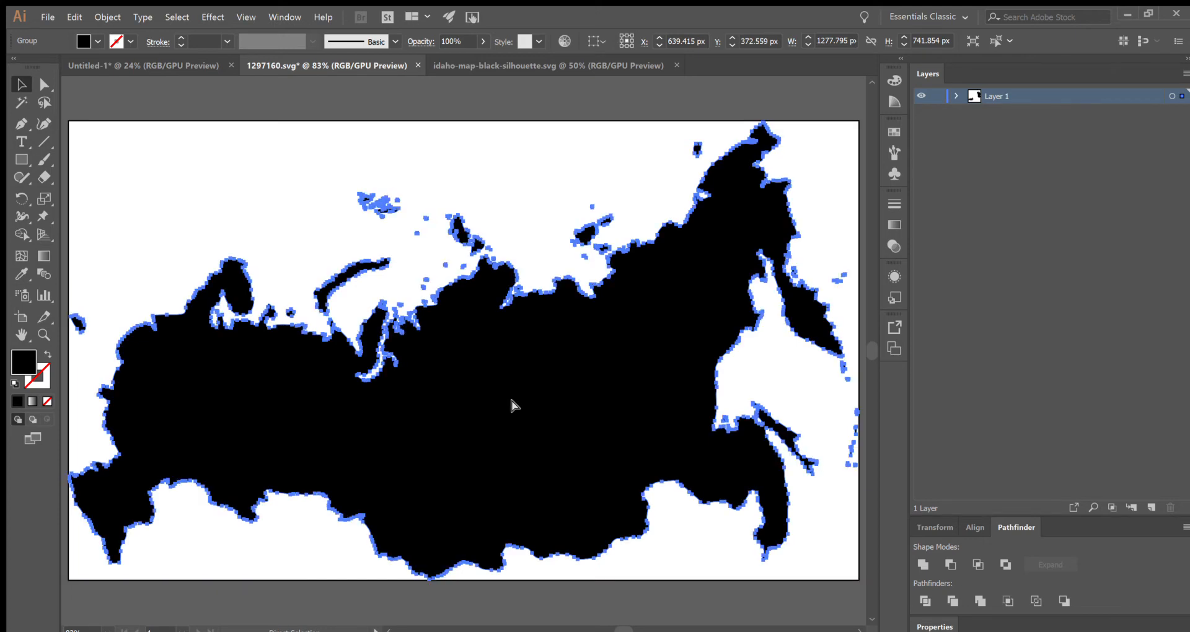
key(v)
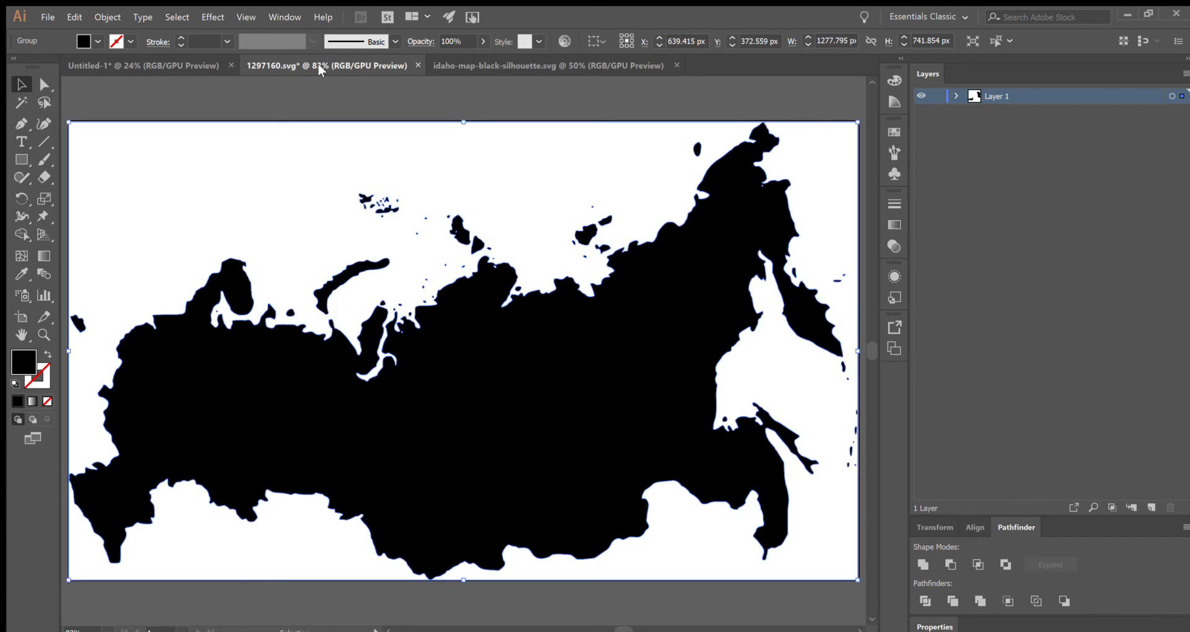
click(120, 65)
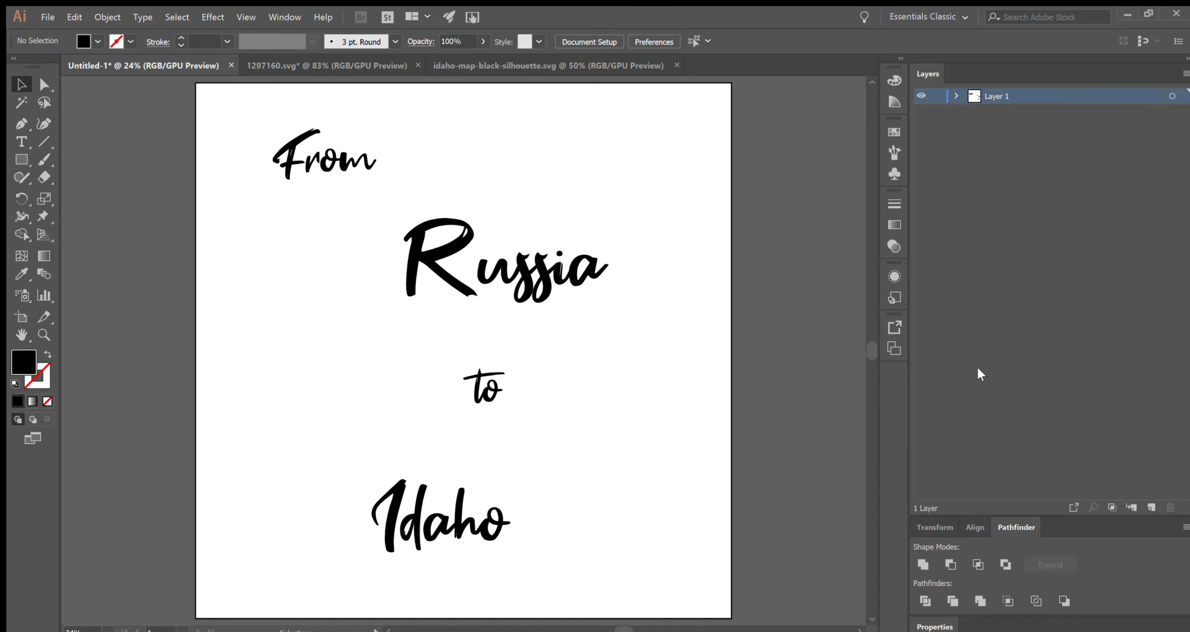
Paste the Russia map onto a new layer above the lettering, with Layer 1 locked
click(1142, 502)
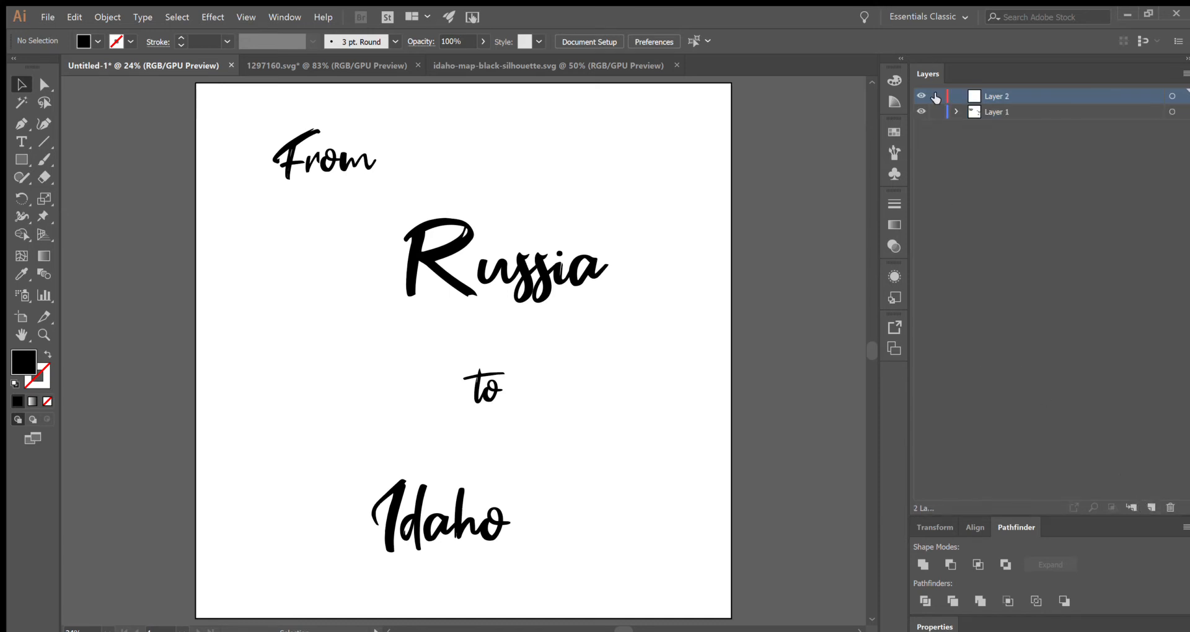
click(937, 112)
key(ctrl+v)
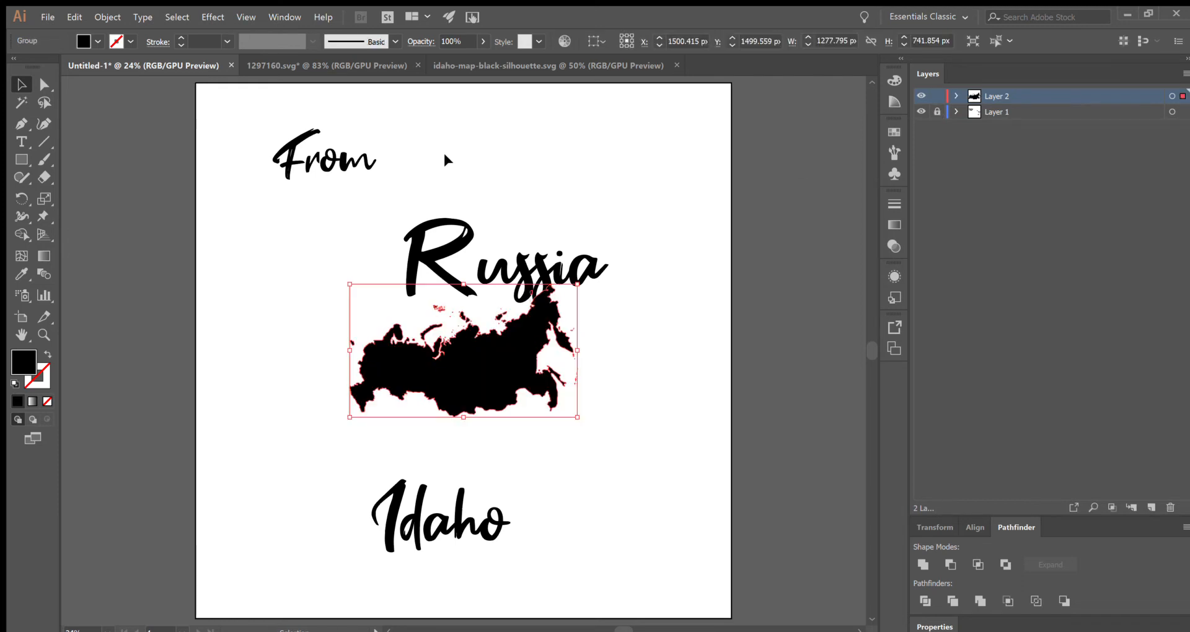
Scale the Russia map proportionally to about 2099 x 1219 px and position it over the word "Russia"
drag(577, 283, 659, 248)
drag(533, 335, 549, 261)
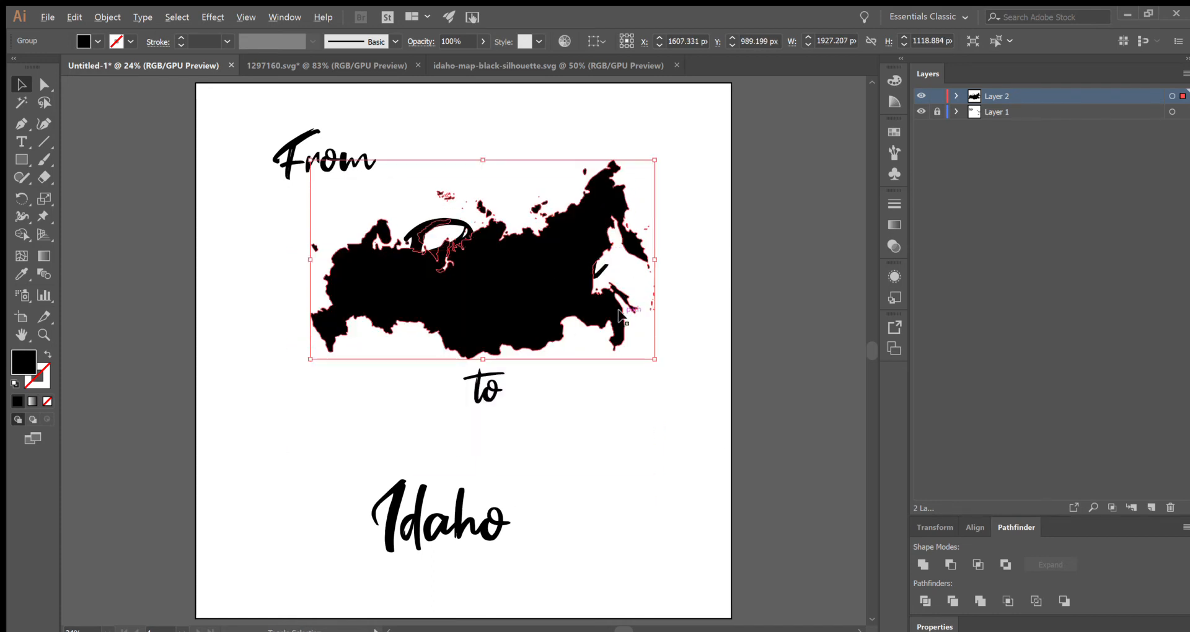
drag(655, 360, 689, 369)
drag(529, 313, 528, 292)
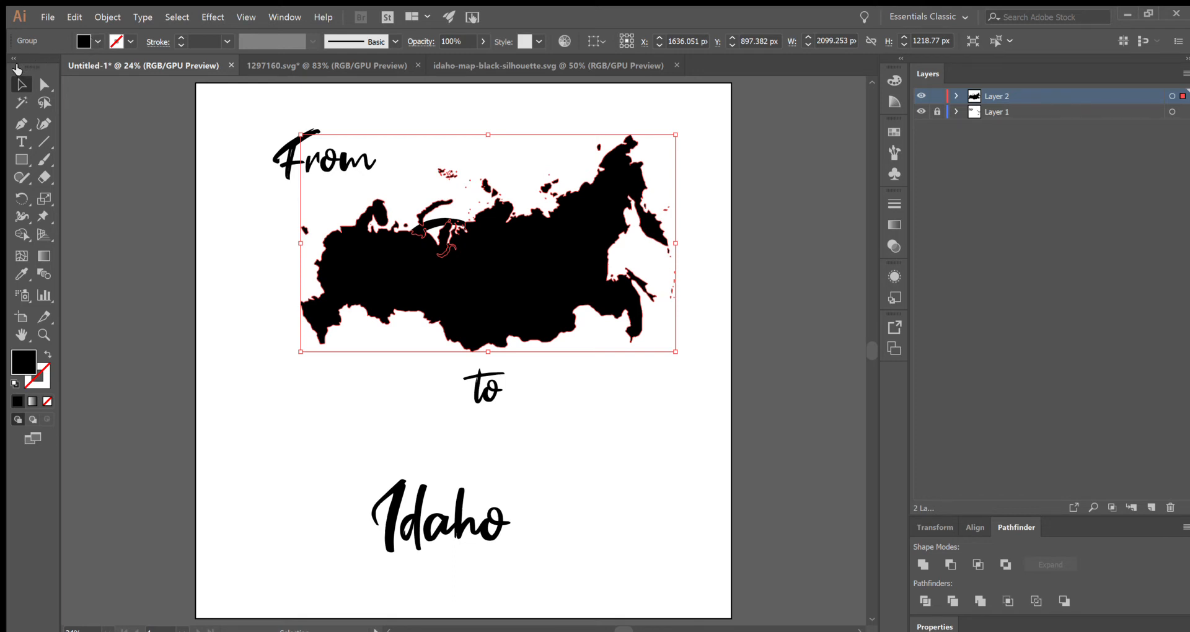
Turn the Russia map into an outline with no fill and a black 9 pt stroke
key(slash)
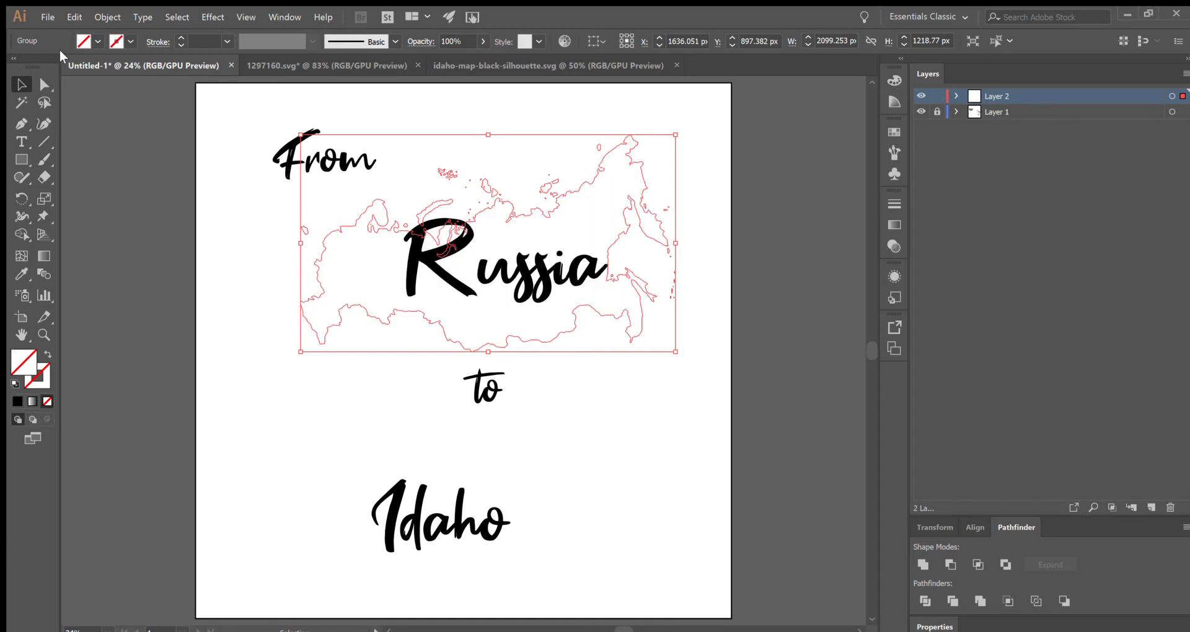
click(49, 65)
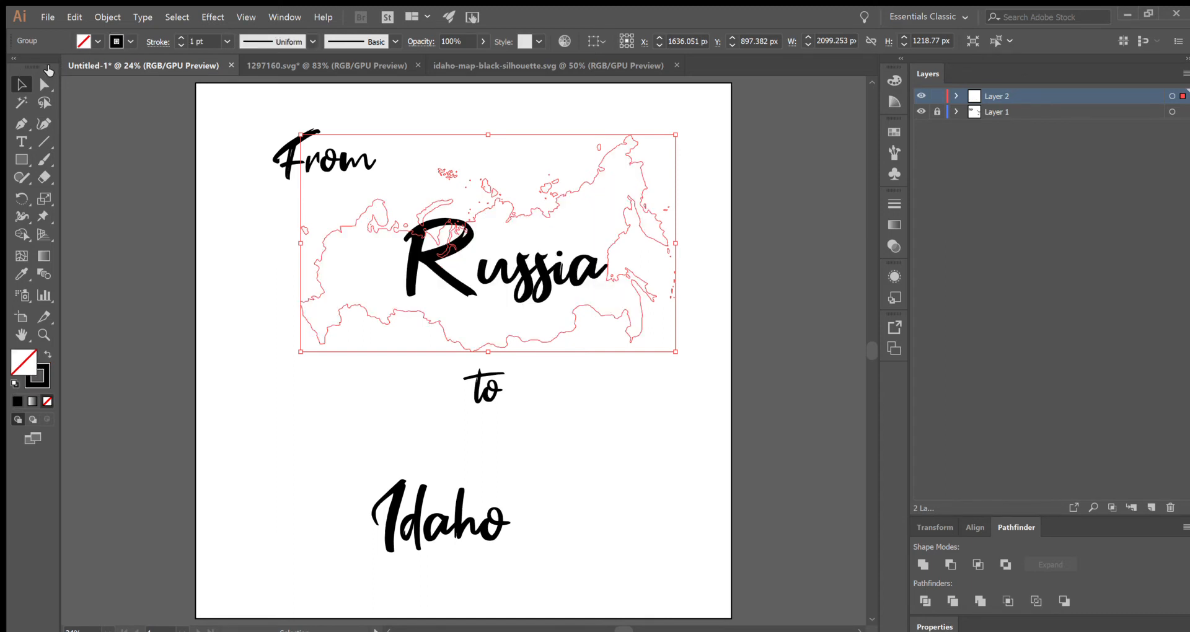
click(180, 37)
click(181, 37)
click(180, 37)
click(180, 37)
click(180, 37)
click(180, 37)
click(180, 37)
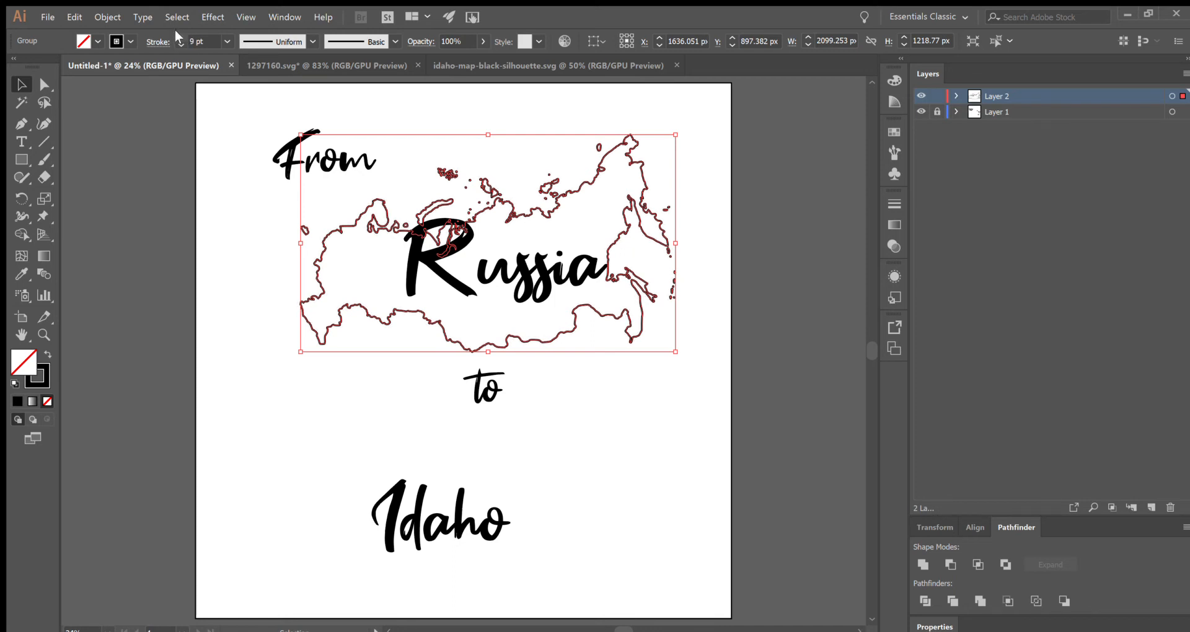
click(226, 346)
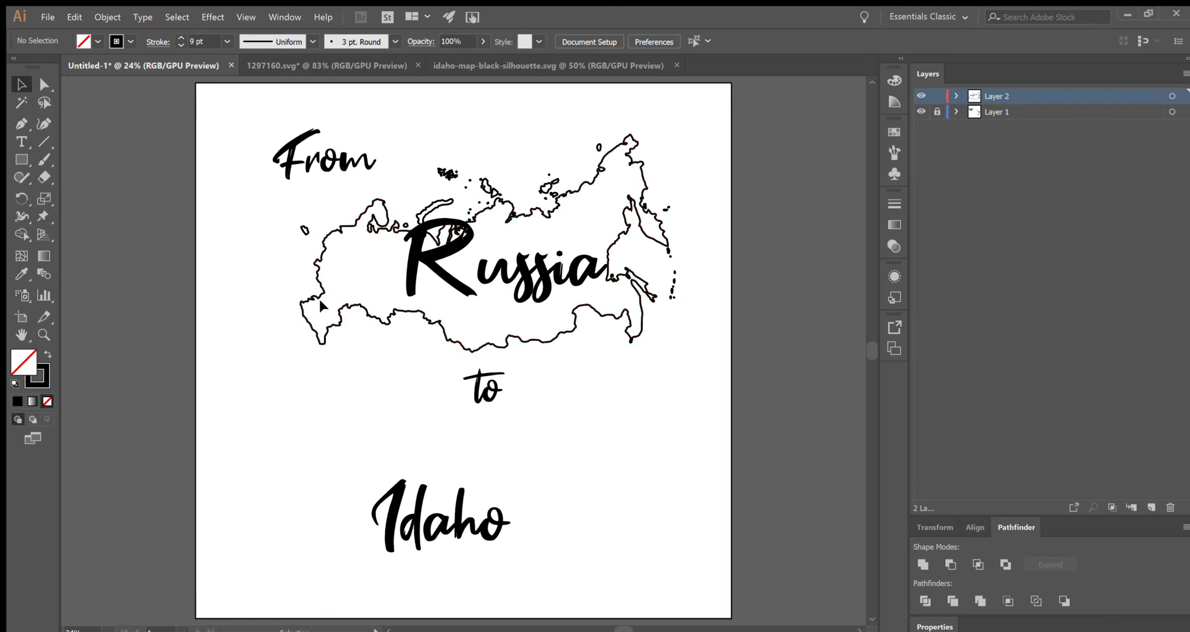
Enlarge the Russia map outline proportionally to about 2367 x 1374 px around the word "Russia"
click(323, 326)
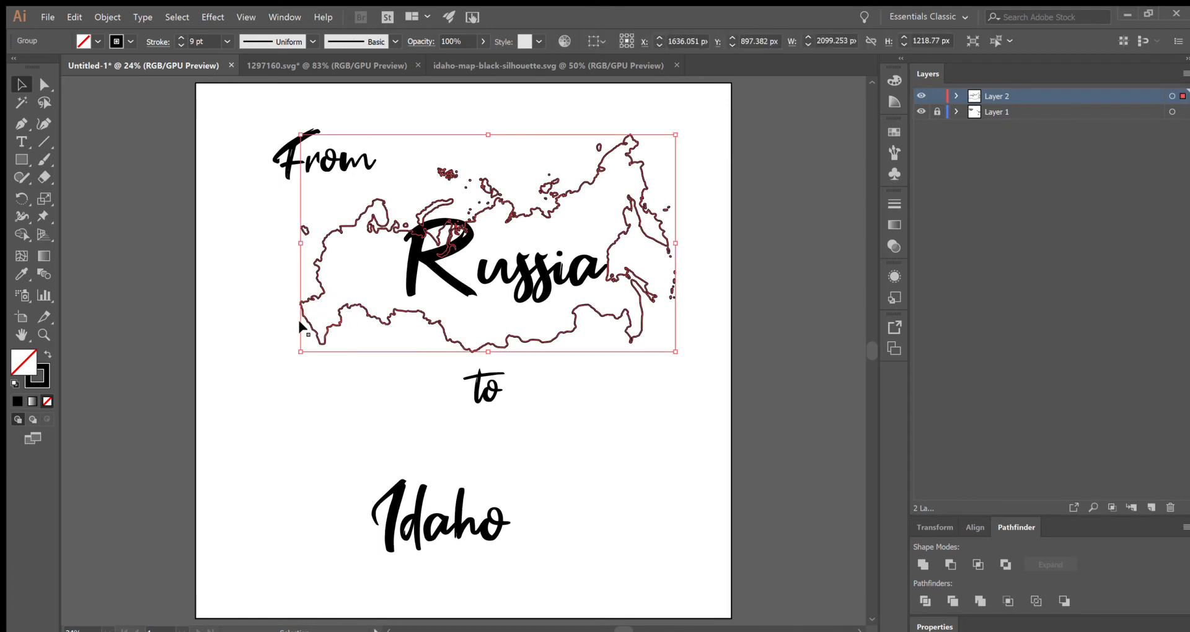
drag(301, 350, 251, 379)
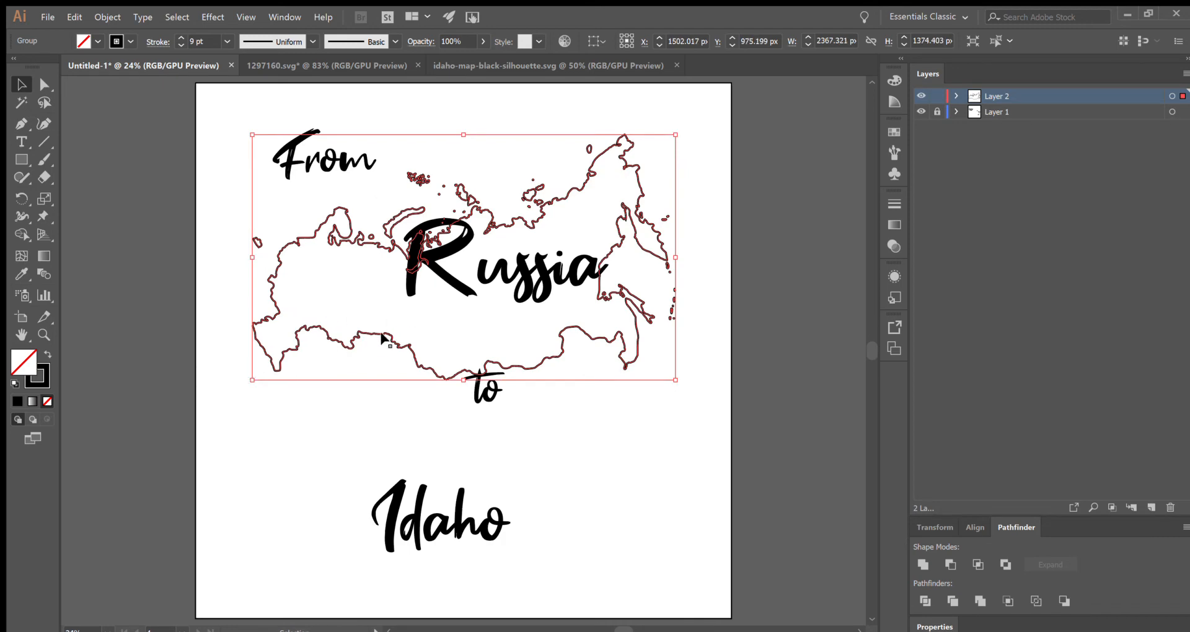
Shift the Russia map outline slightly up and to the right around the word "Russia"
mouse_move(383, 332)
mouse_down()
mouse_move(400, 313)
mouse_move(361, 304)
mouse_move(417, 290)
mouse_move(385, 303)
mouse_move(389, 320)
mouse_up()
click(643, 428)
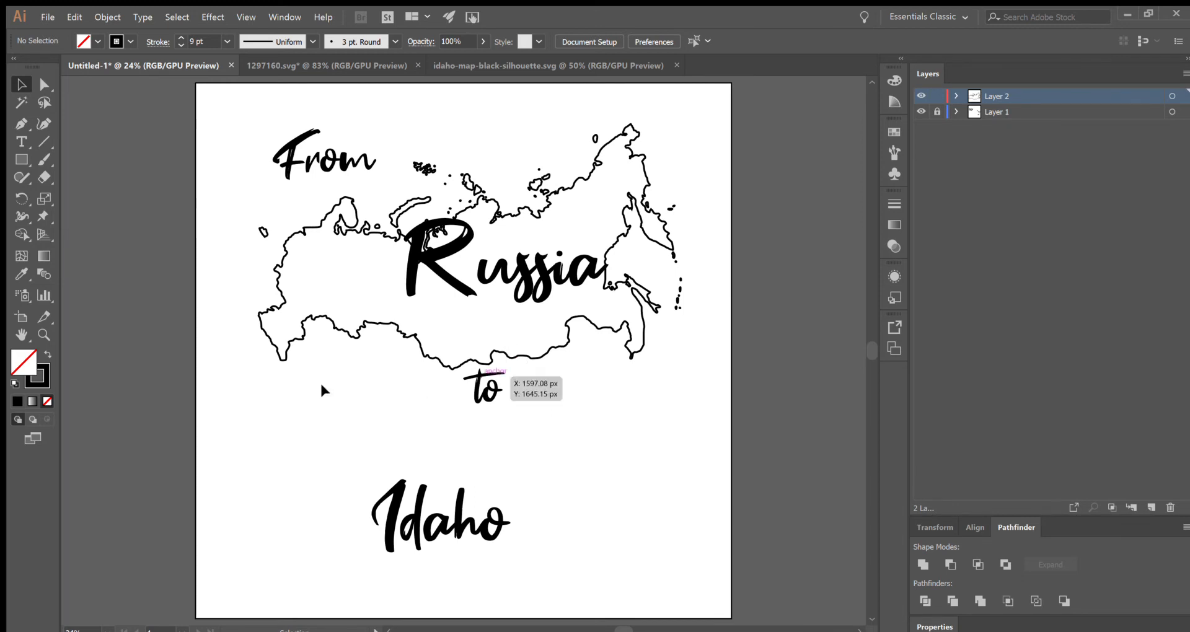
Copy the Idaho silhouette from idaho-map-black-silhouette.svg into the Untitled-1 lettering document and place it over the start of the word "Idaho"
click(450, 59)
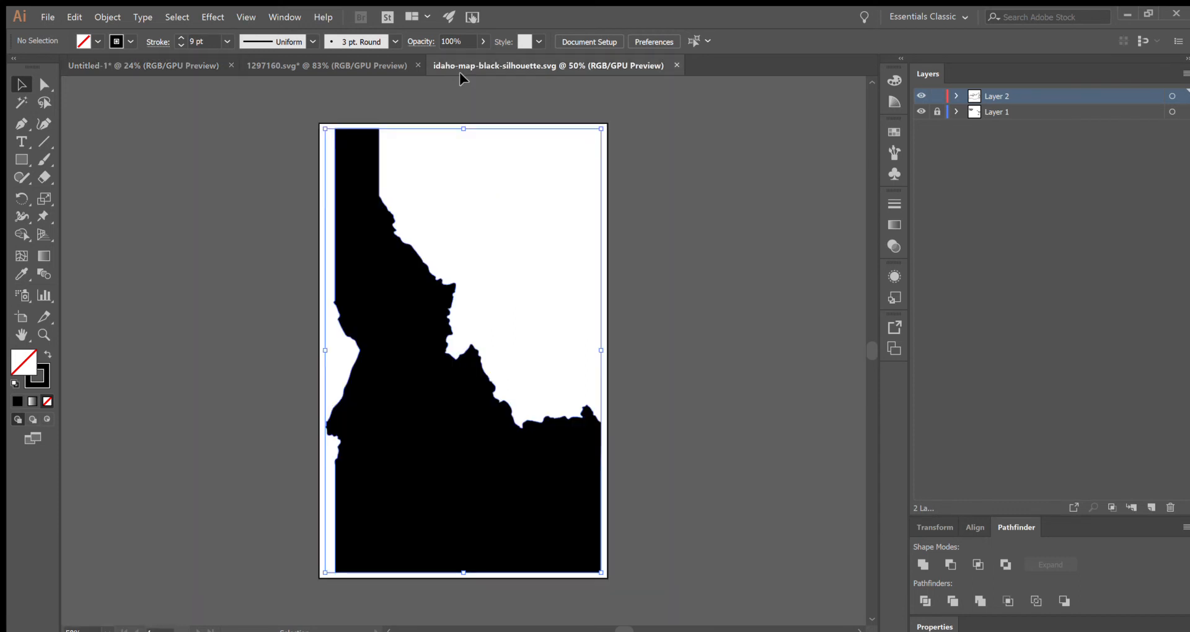
click(443, 370)
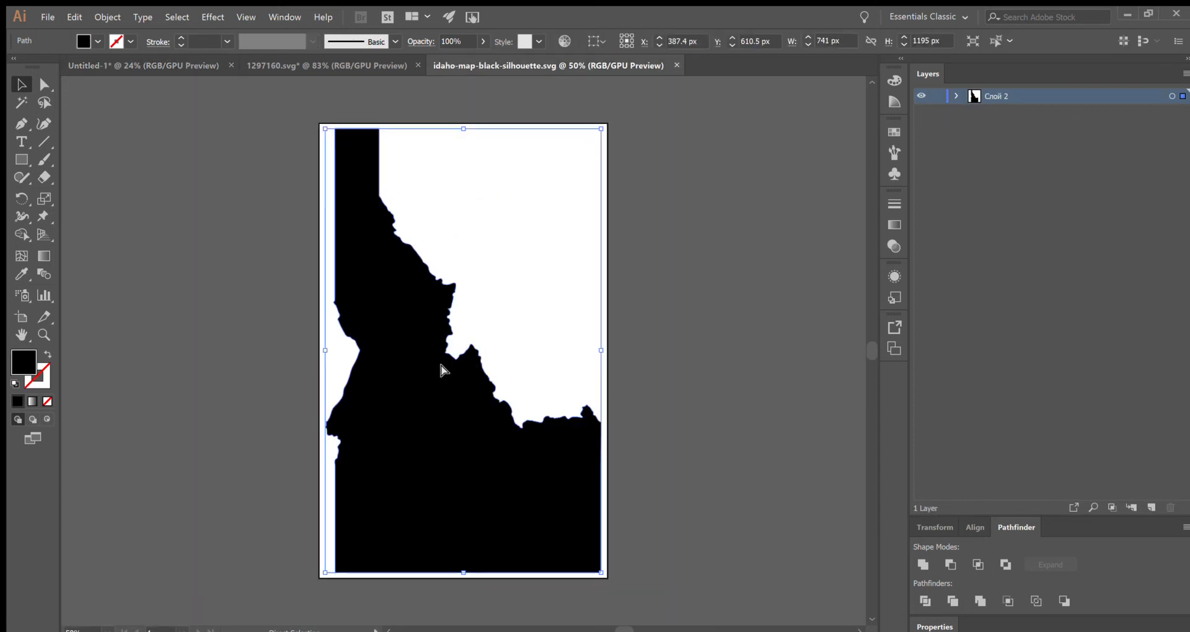
key(ctrl+c)
click(121, 65)
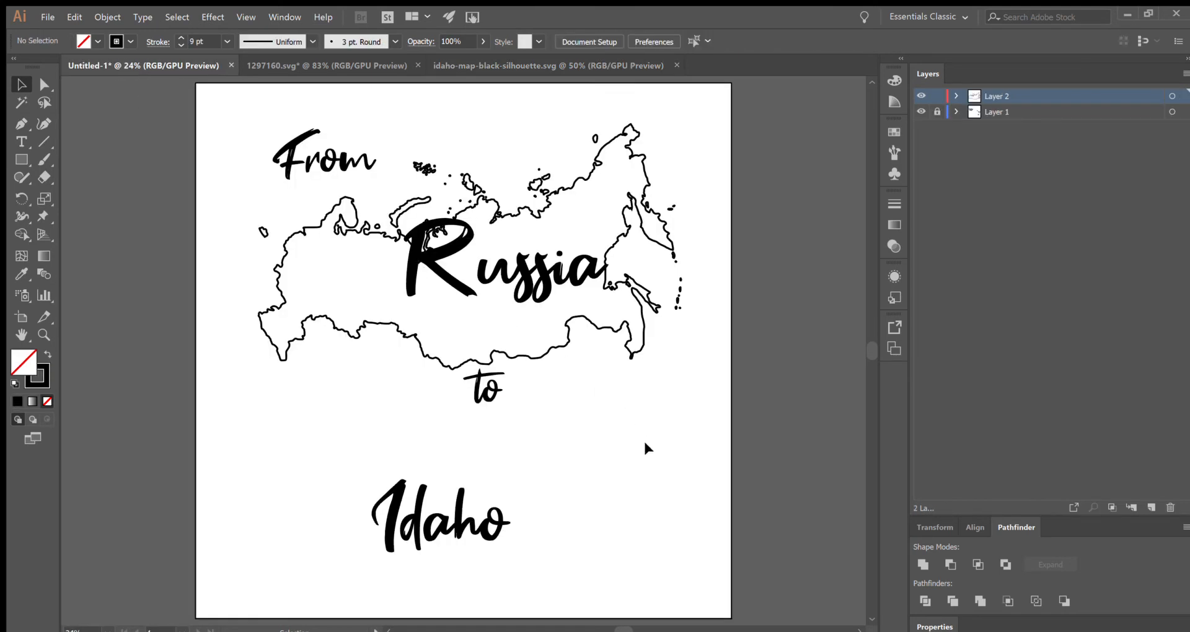
key(ctrl+v)
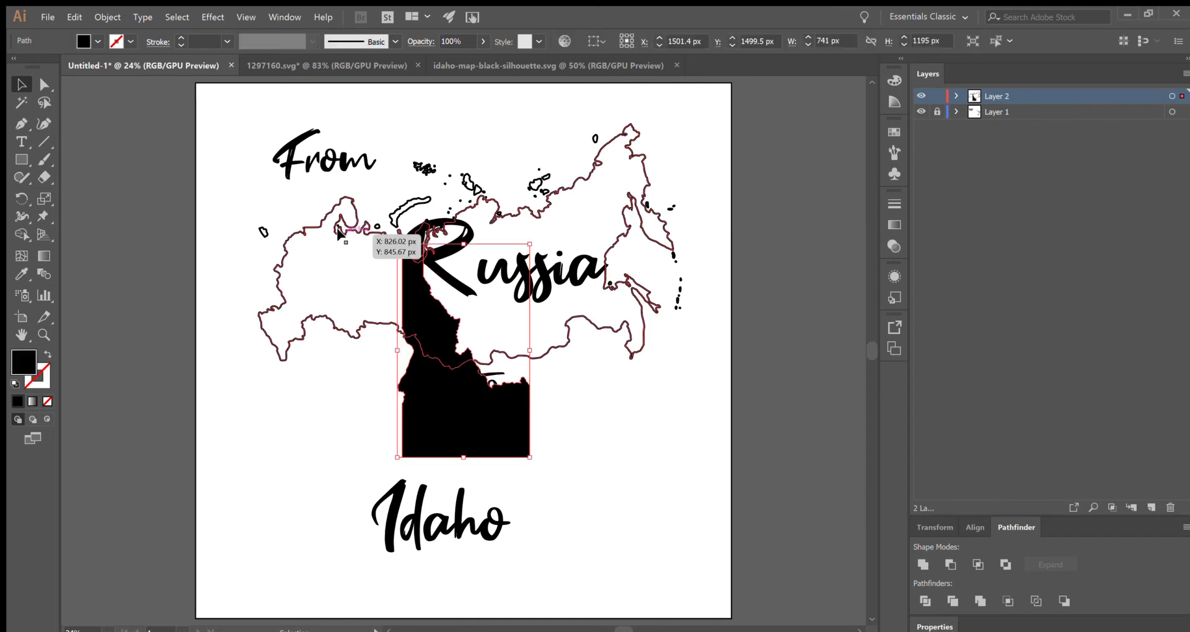
drag(468, 387, 373, 546)
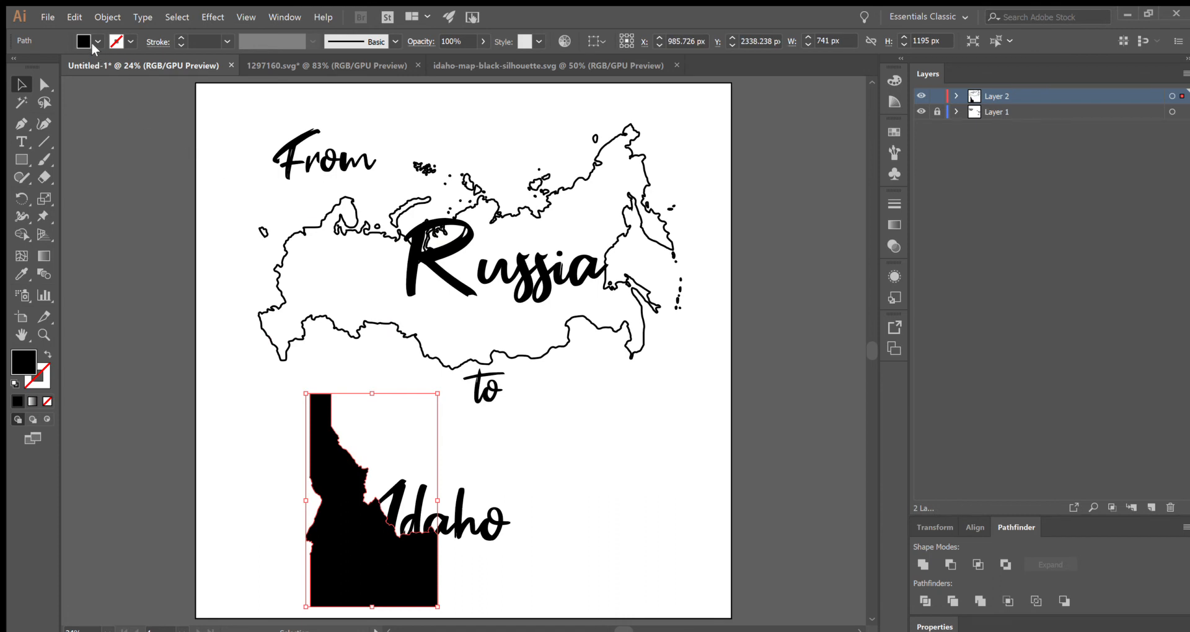
Turn the Idaho map into an outline with no fill and a black 8 pt stroke
click(91, 42)
click(17, 61)
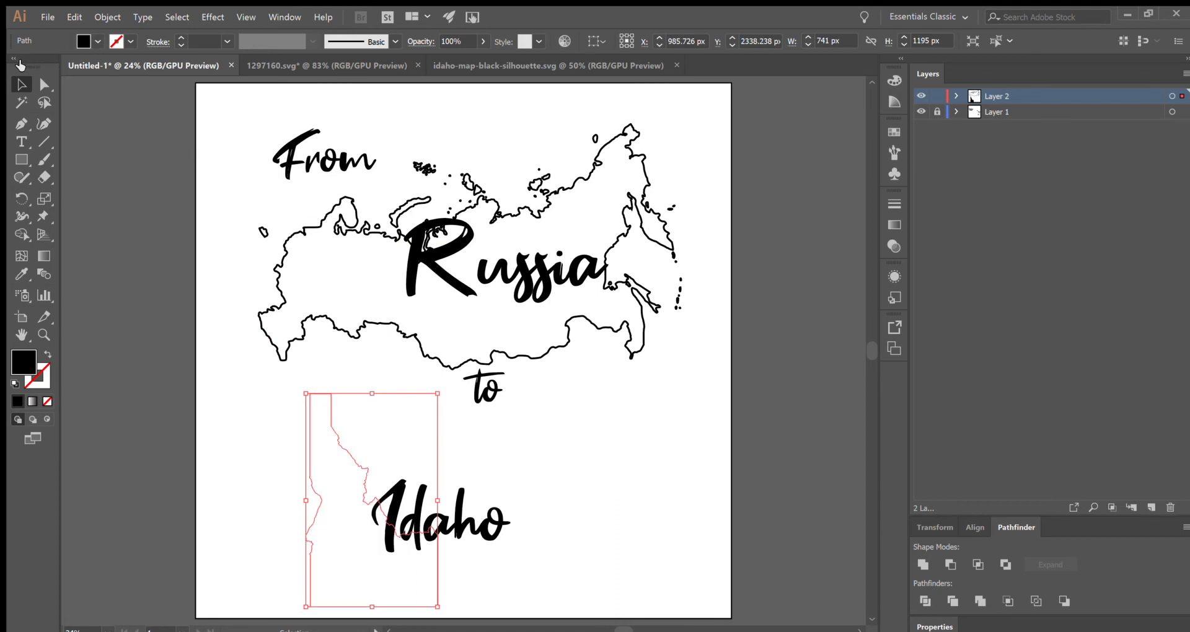
click(120, 41)
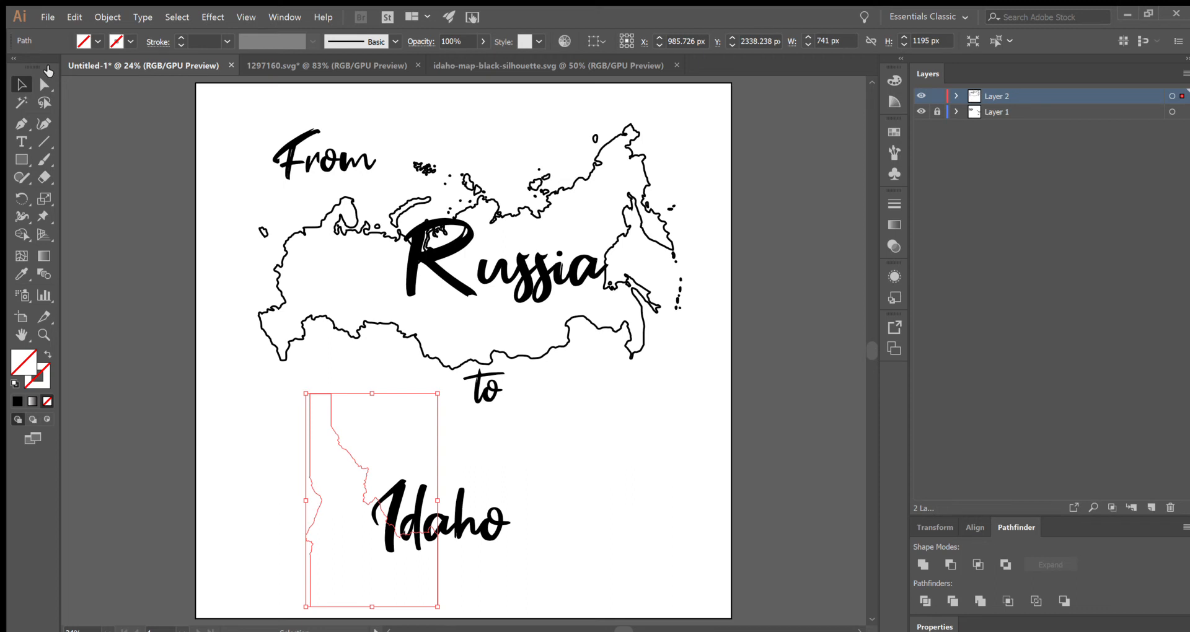
click(39, 76)
click(180, 37)
click(180, 38)
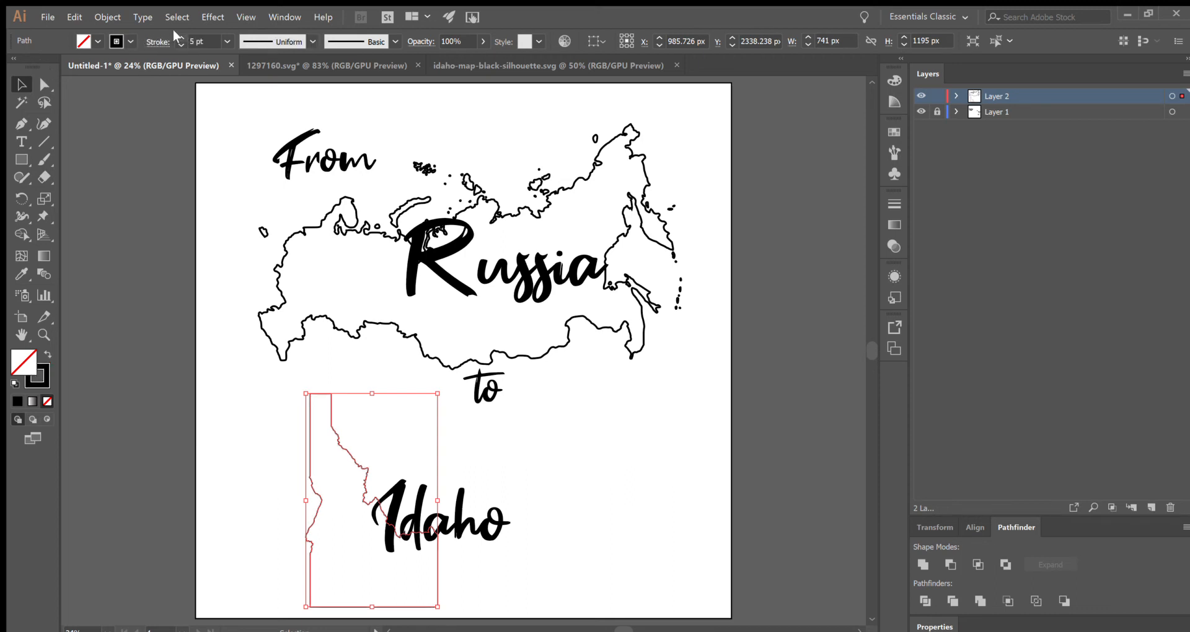
click(180, 37)
click(179, 37)
click(180, 37)
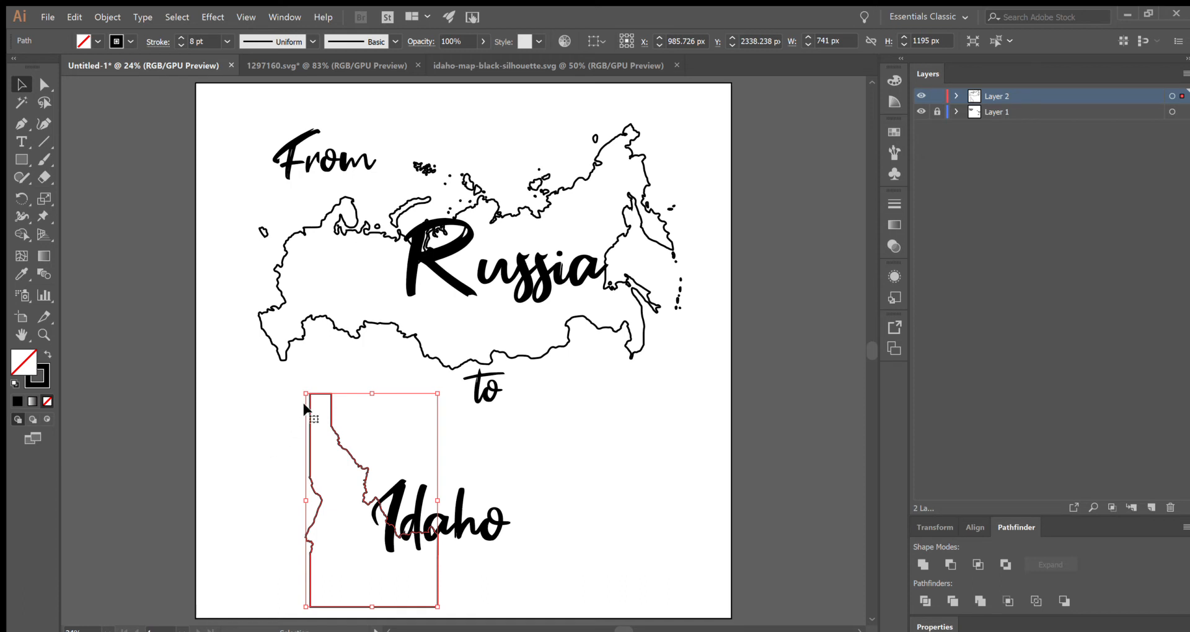
Scale the Idaho outline down proportionally to less than half its size and place it at the lower left of the word "Idaho"
drag(305, 392, 333, 428)
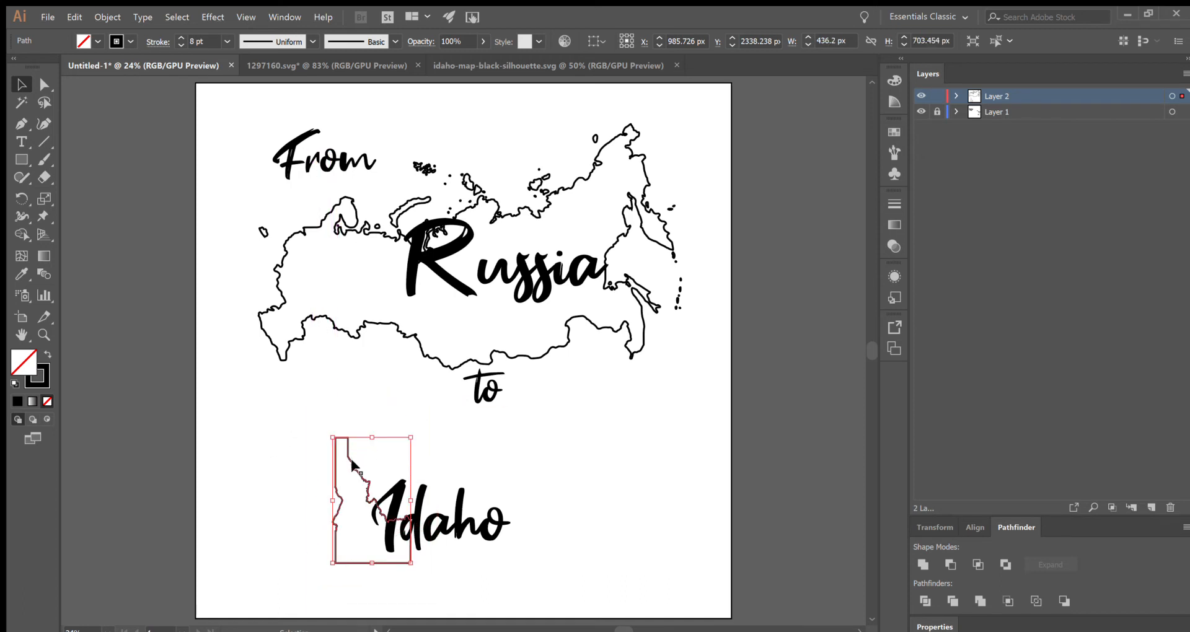
mouse_move(347, 474)
mouse_down()
mouse_move(356, 496)
mouse_move(346, 477)
mouse_up()
click(572, 497)
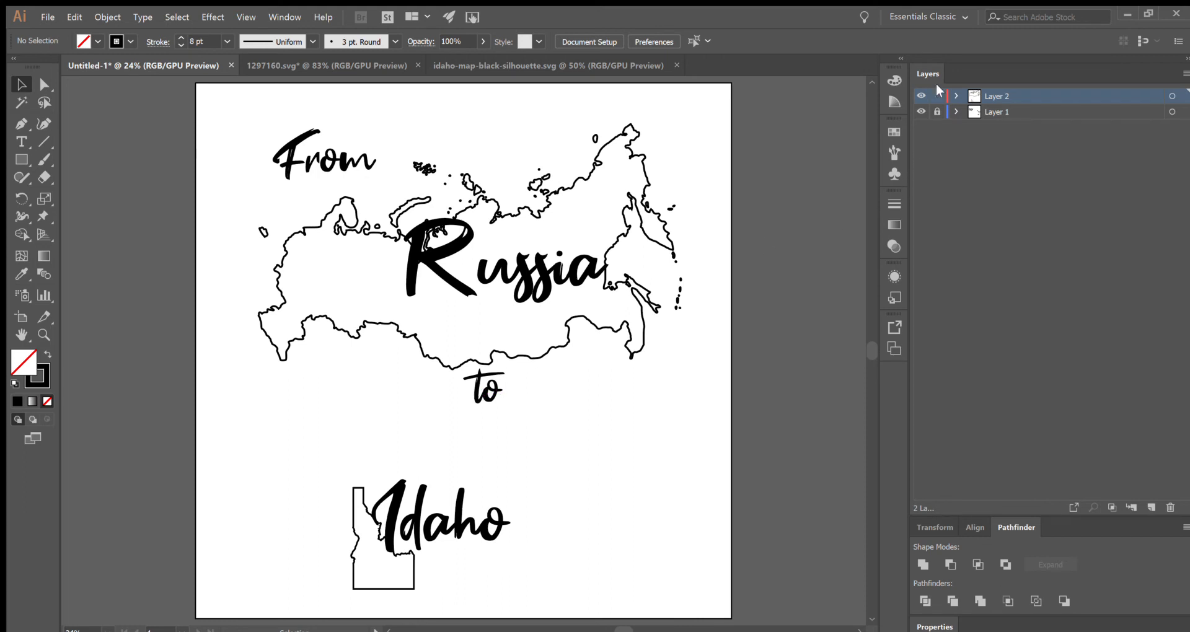
Unlock Layer 1 and move the word "to" down and slightly left, between the Russia map and "Idaho"
click(937, 112)
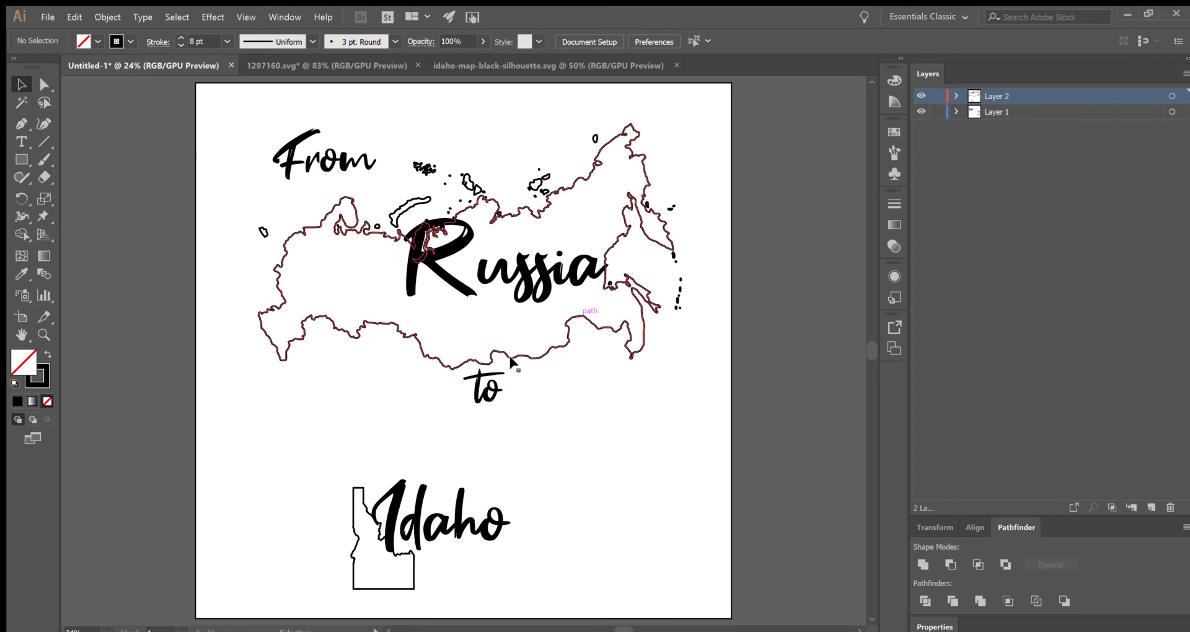
click(499, 389)
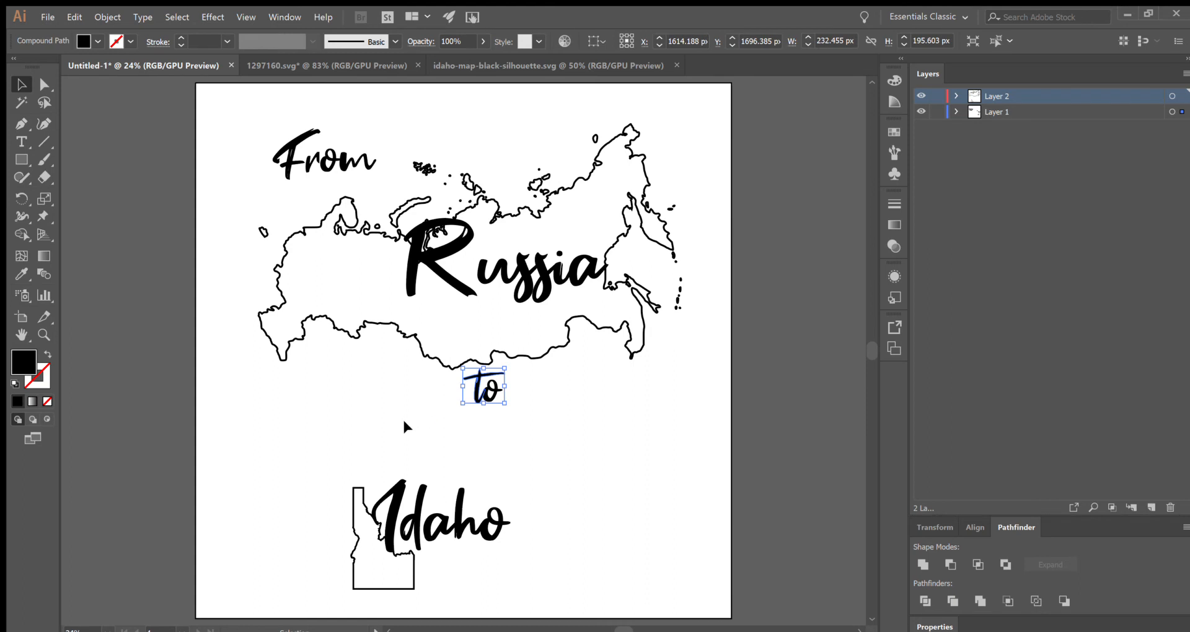
drag(482, 401, 466, 426)
click(532, 412)
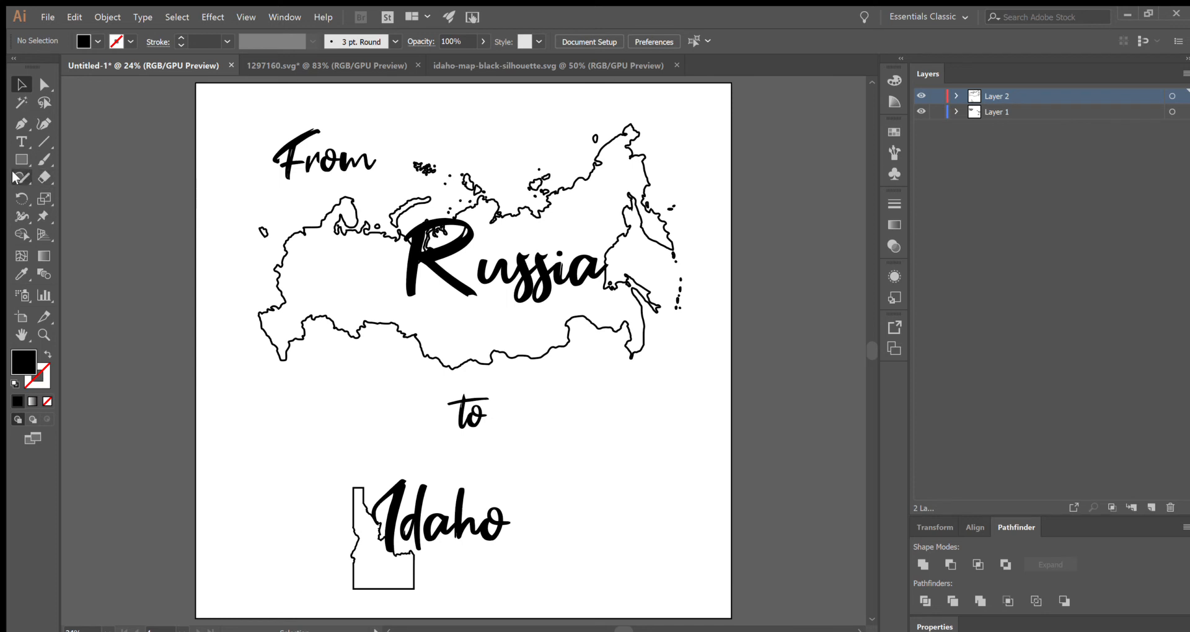
Paint a freehand route with two loops from inside the Russia map, around "Russia" and under "to", ending in the Idaho outline
click(42, 161)
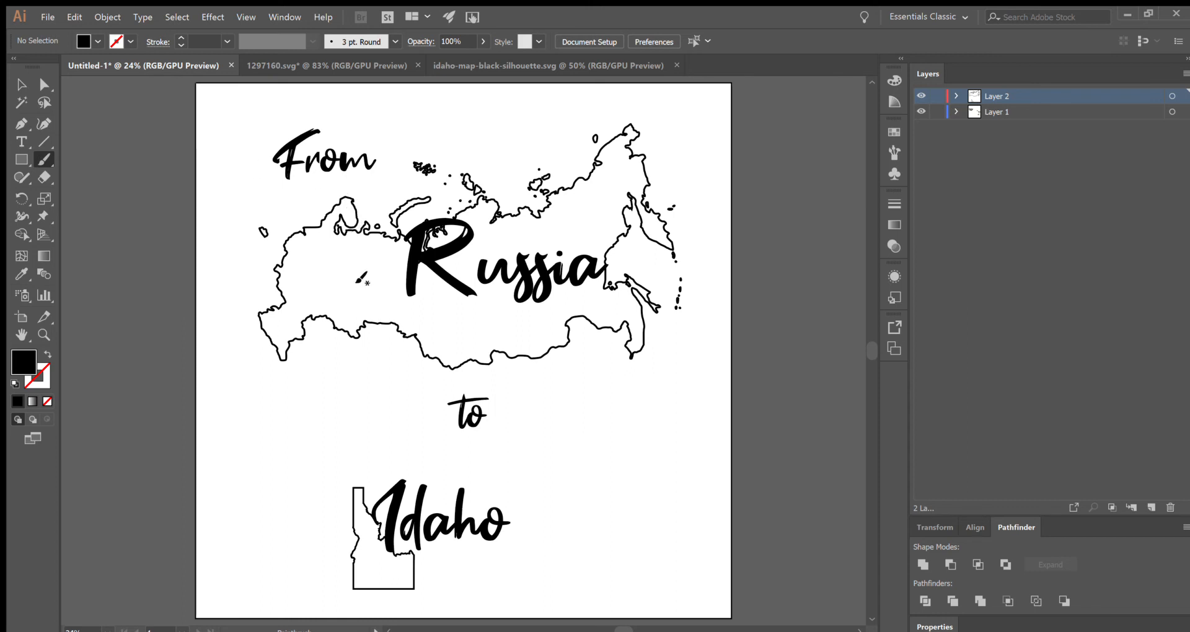
mouse_move(364, 280)
mouse_down()
mouse_move(374, 218)
mouse_move(426, 171)
mouse_move(530, 167)
mouse_move(611, 209)
mouse_move(601, 228)
mouse_move(581, 230)
mouse_move(577, 212)
mouse_move(611, 182)
mouse_move(646, 182)
mouse_move(672, 233)
mouse_move(673, 302)
mouse_move(569, 393)
mouse_move(557, 445)
mouse_move(579, 442)
mouse_move(590, 417)
mouse_move(575, 408)
mouse_move(490, 449)
mouse_move(366, 437)
mouse_move(319, 475)
mouse_move(313, 497)
mouse_move(319, 528)
mouse_move(362, 553)
mouse_up()
key(v)
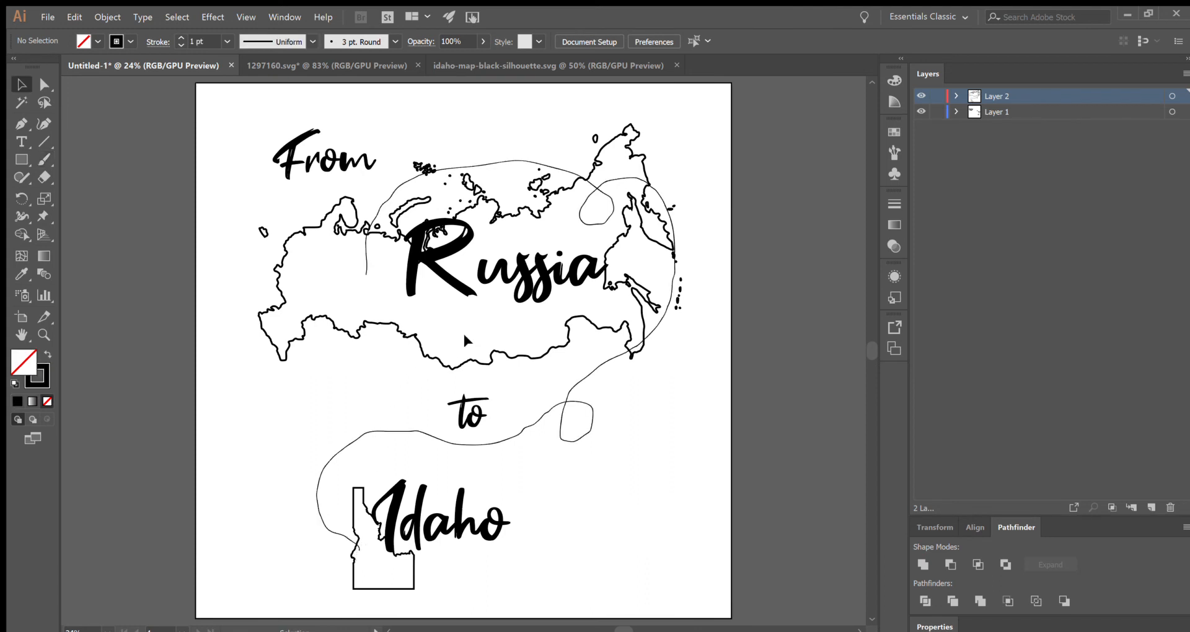
Apply the Basic brush to the looping route line and give it a dashed 5 pt black stroke
click(565, 400)
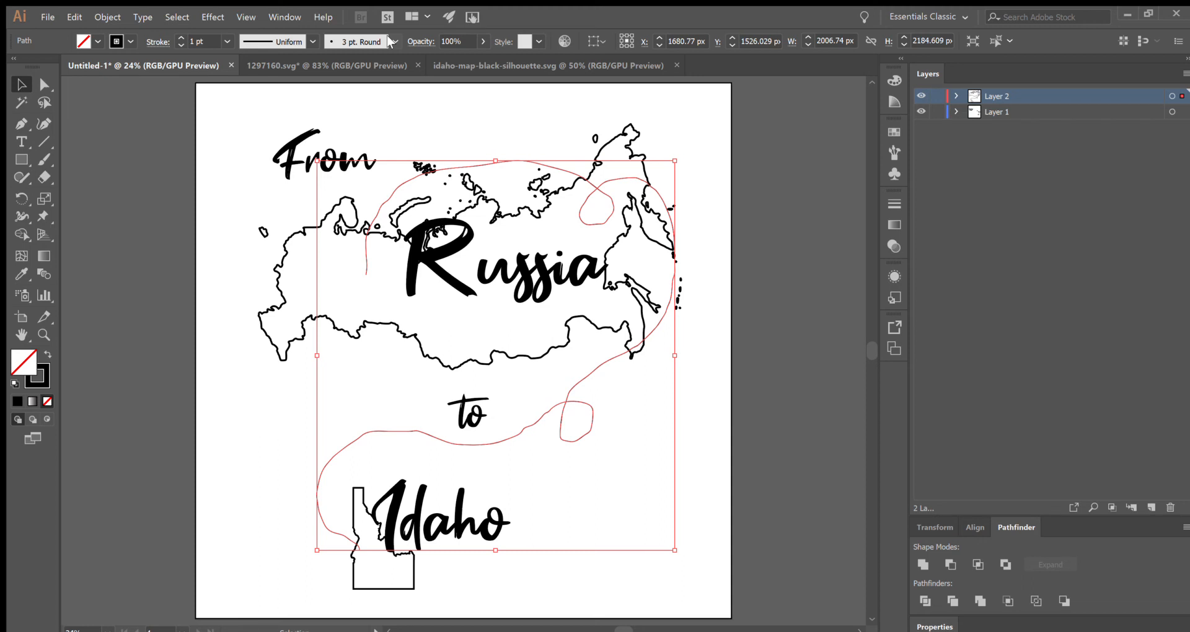
click(340, 94)
click(177, 37)
click(177, 37)
click(177, 36)
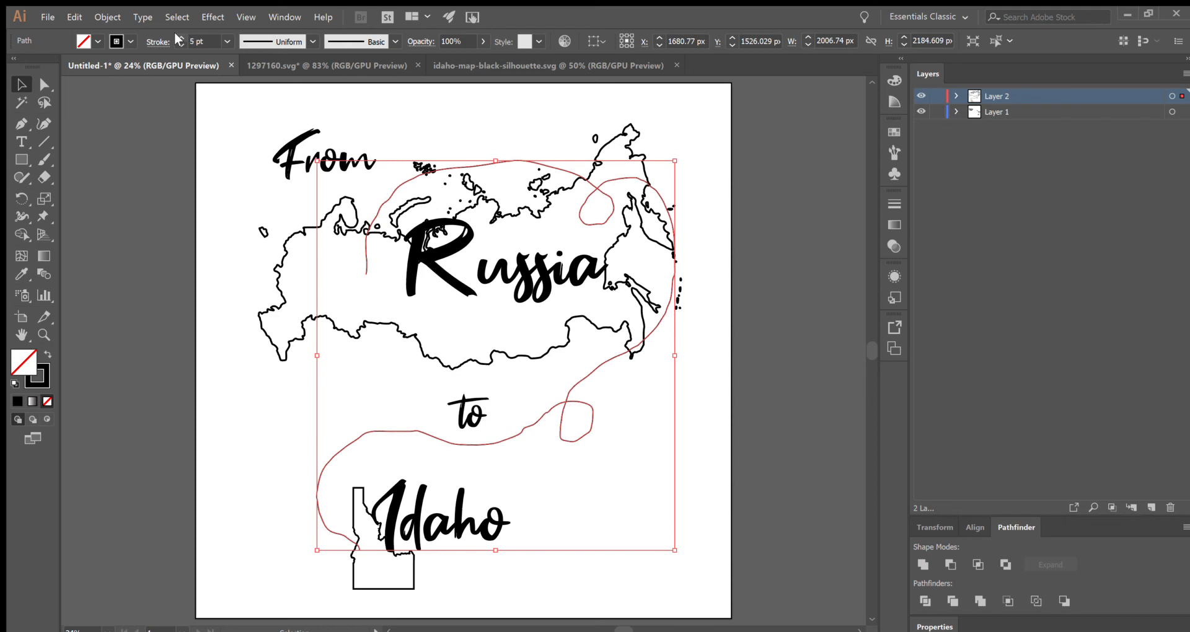
click(176, 36)
click(176, 36)
click(176, 36)
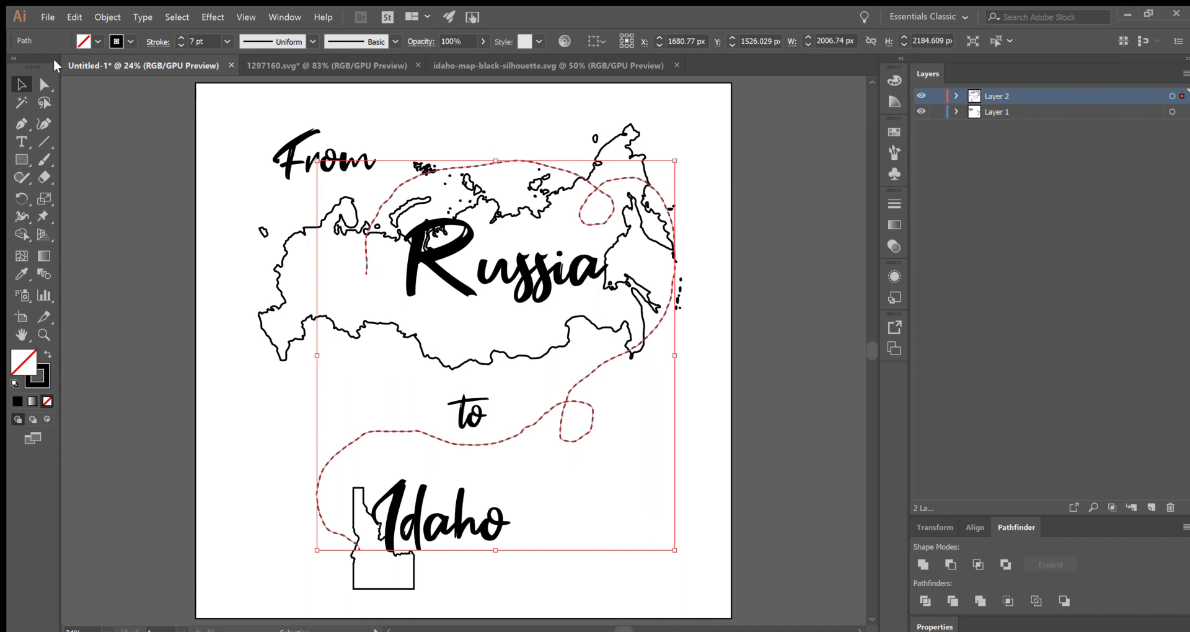
key(ctrl+z)
click(171, 378)
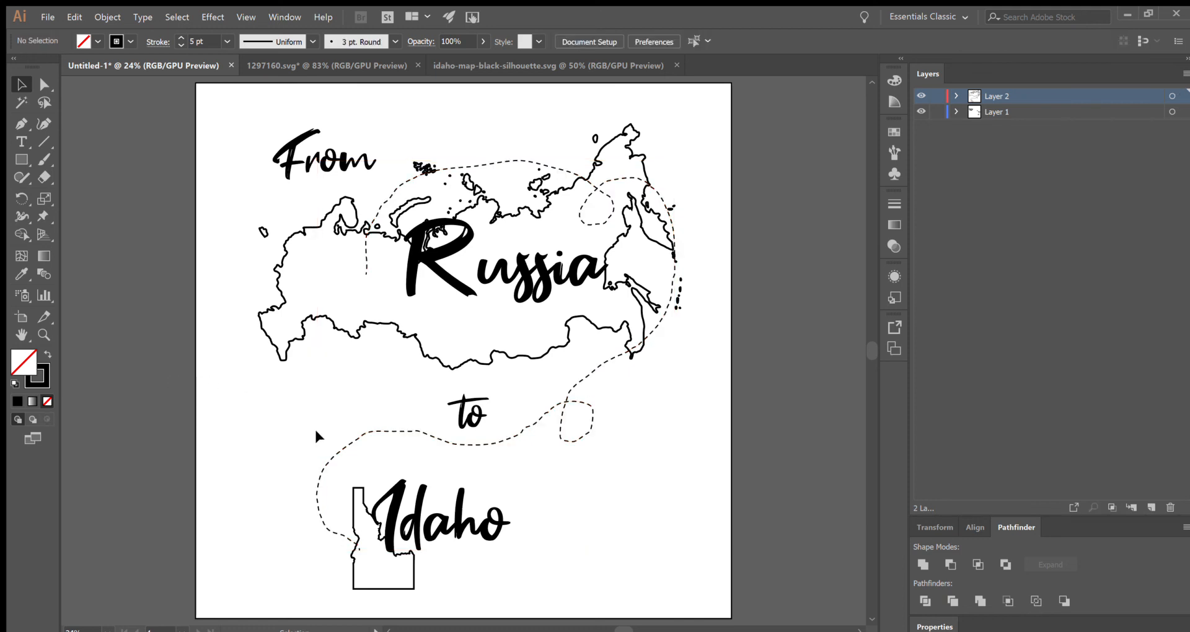
Smooth the lower part of the dashed route with the Smooth tool, from the Idaho outline up to the loop beside "to"
click(333, 447)
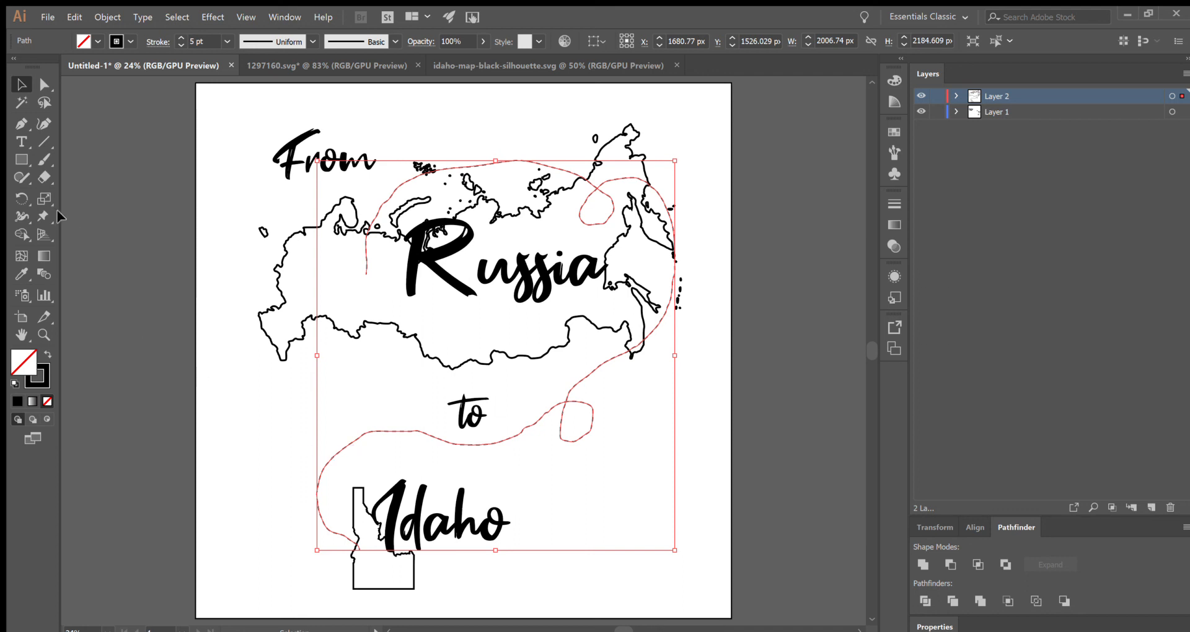
click(21, 178)
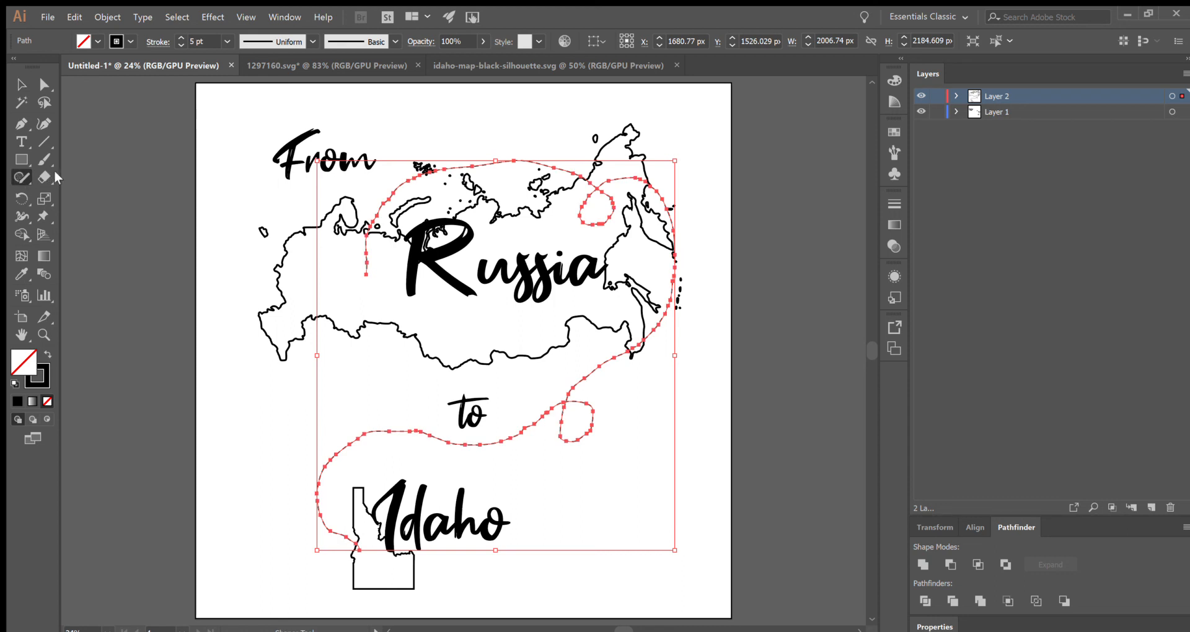
click(96, 207)
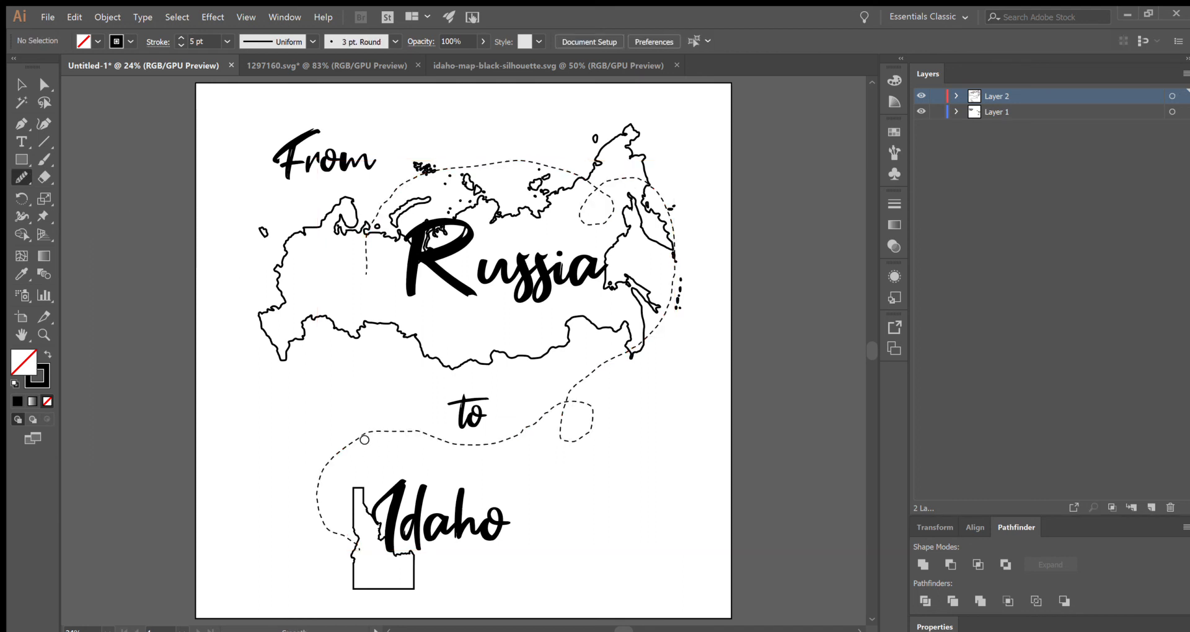
key(v)
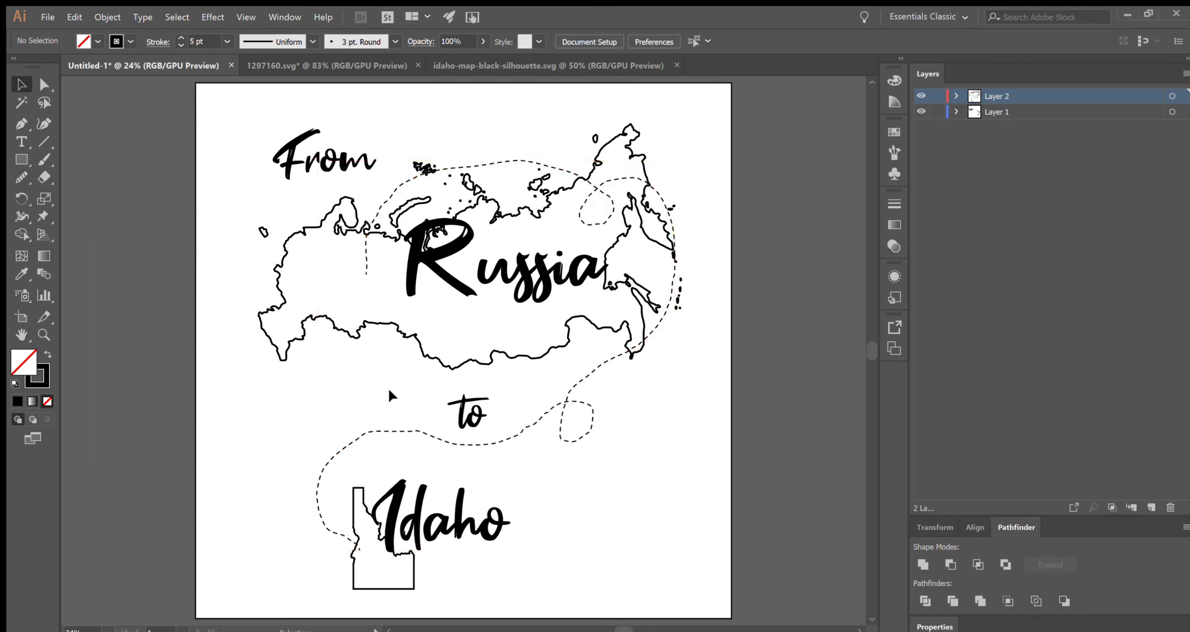
click(391, 429)
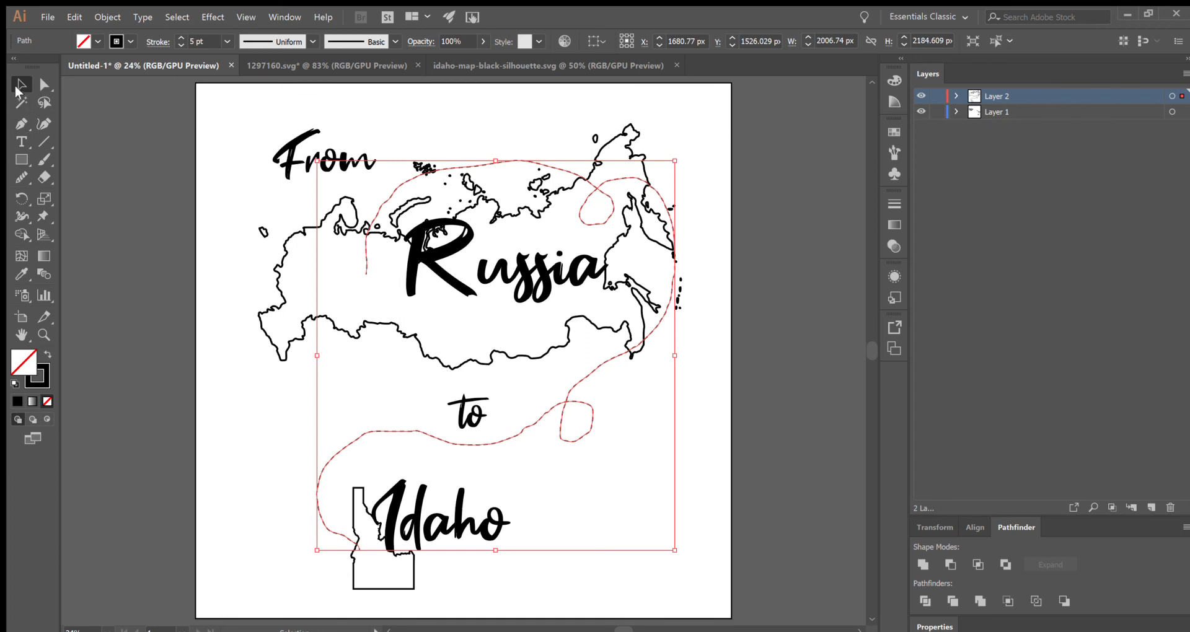
click(25, 179)
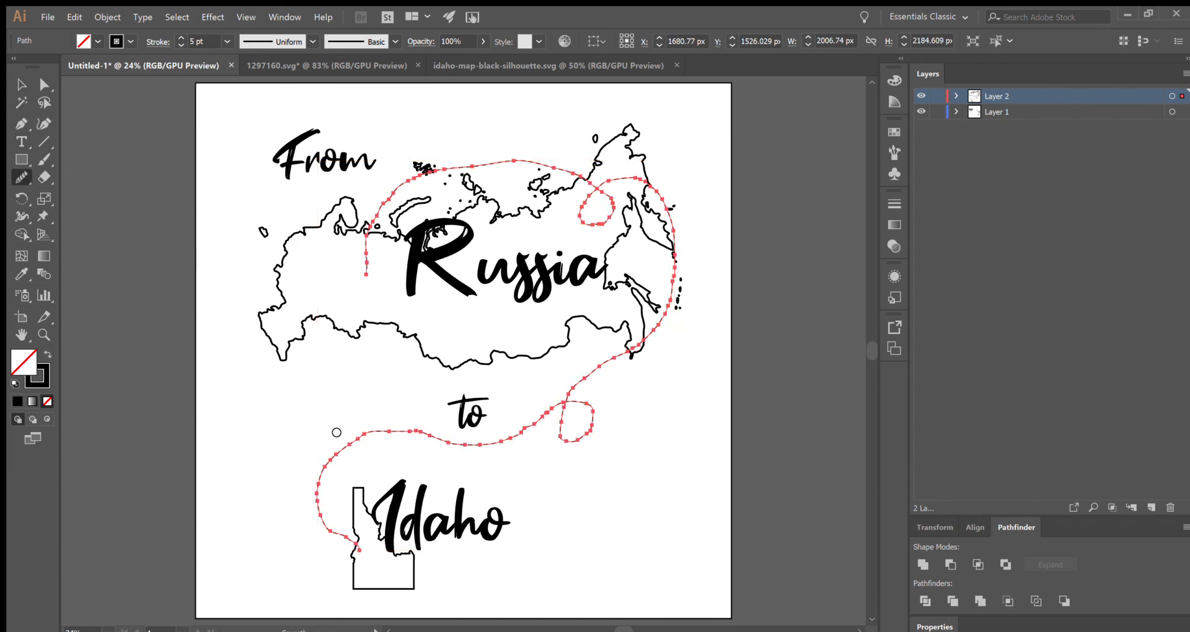
mouse_move(357, 441)
mouse_down()
mouse_move(432, 429)
mouse_move(402, 430)
mouse_move(427, 434)
mouse_up()
drag(355, 440, 402, 432)
mouse_move(334, 458)
mouse_down()
mouse_move(318, 481)
mouse_move(323, 520)
mouse_move(319, 512)
mouse_move(350, 540)
mouse_move(322, 514)
mouse_move(338, 537)
mouse_move(338, 524)
mouse_up()
mouse_move(325, 466)
mouse_down()
mouse_move(374, 436)
mouse_move(519, 442)
mouse_move(486, 436)
mouse_move(490, 447)
mouse_move(562, 408)
mouse_move(595, 411)
mouse_move(588, 443)
mouse_move(558, 422)
mouse_move(575, 444)
mouse_move(564, 441)
mouse_move(548, 420)
mouse_move(567, 428)
mouse_move(582, 438)
mouse_up()
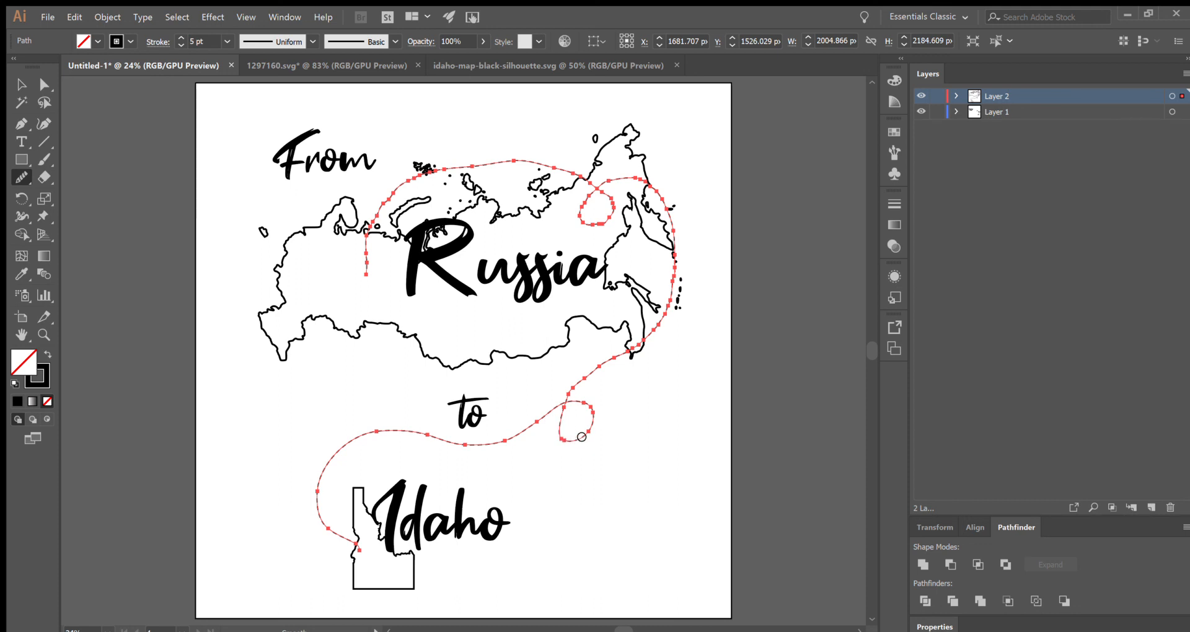
Smooth the upper part of the dashed route, from above the lower loop around "Russia" to its start inside the map
mouse_move(578, 390)
mouse_down()
mouse_move(619, 360)
mouse_move(583, 378)
mouse_move(669, 313)
mouse_move(676, 235)
mouse_move(675, 268)
mouse_move(651, 177)
mouse_move(664, 203)
mouse_move(610, 176)
mouse_move(655, 177)
mouse_move(585, 195)
mouse_move(593, 224)
mouse_move(634, 222)
mouse_move(608, 218)
mouse_move(563, 166)
mouse_move(609, 204)
mouse_move(603, 223)
mouse_move(581, 225)
mouse_move(565, 172)
mouse_move(487, 148)
mouse_move(445, 153)
mouse_move(489, 164)
mouse_move(330, 208)
mouse_move(377, 201)
mouse_move(352, 242)
mouse_move(376, 298)
mouse_up()
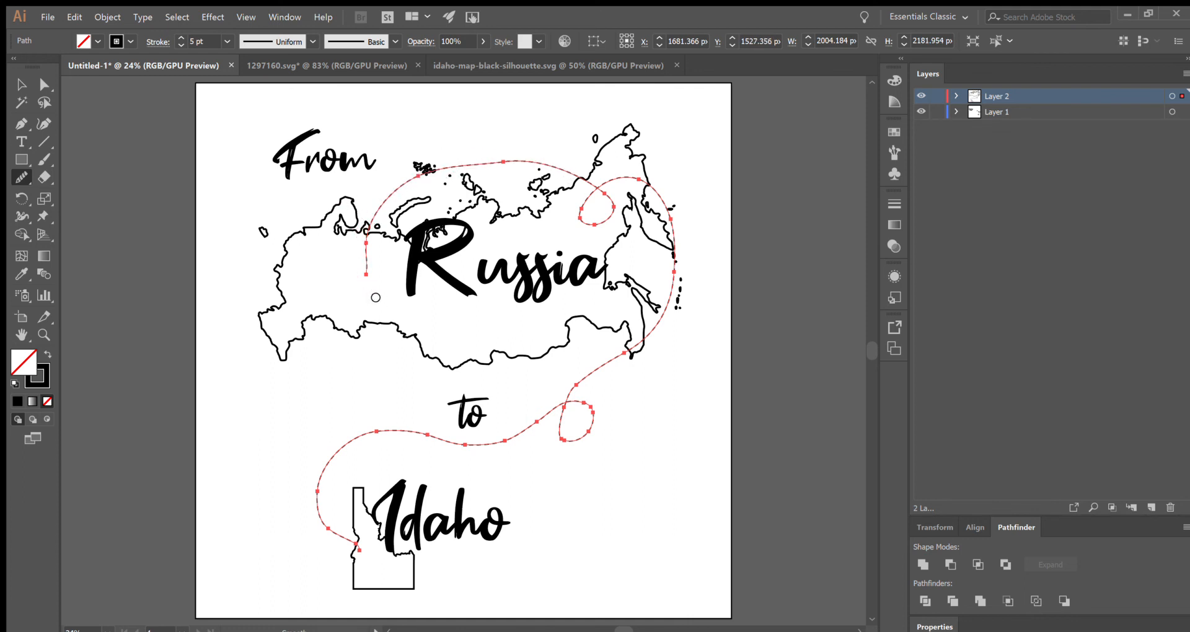
mouse_move(367, 245)
mouse_down()
mouse_move(377, 298)
mouse_move(402, 318)
mouse_up()
key(v)
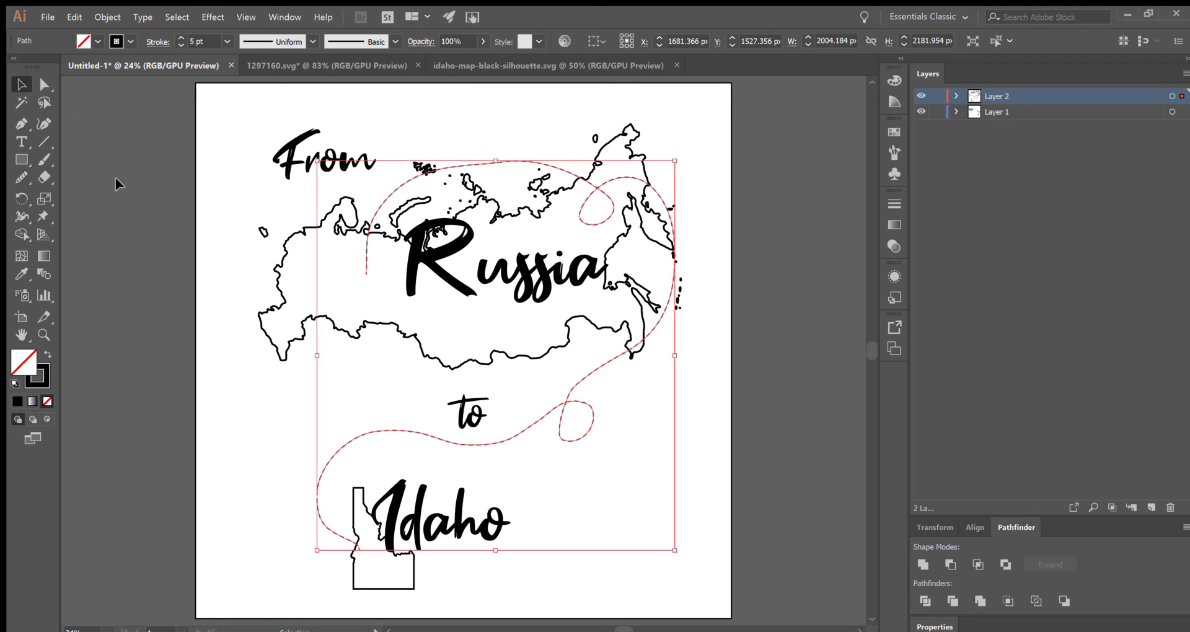
click(116, 179)
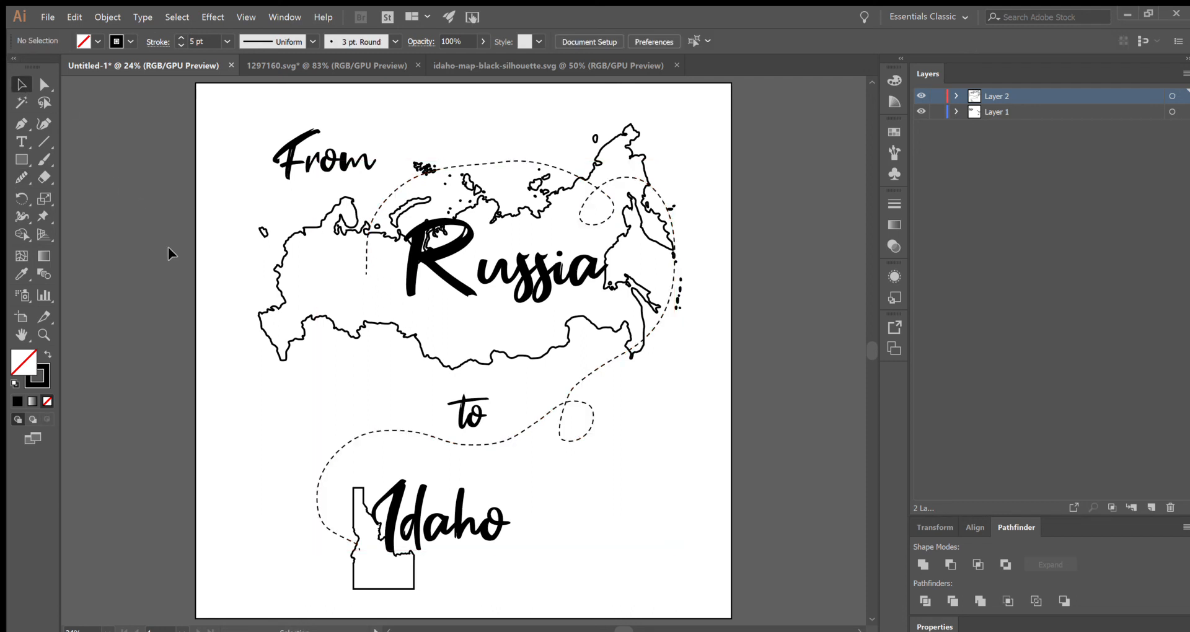